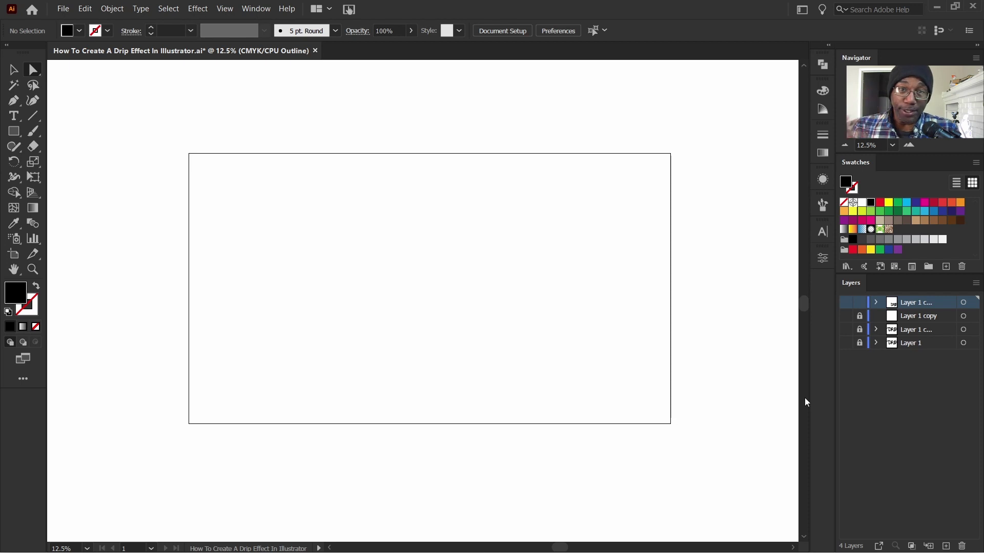
Make the topmost layer with the DRIP lettering visible and leave it unlocked for editing
{"action": "left_click", "coordinate": [855, 305]}
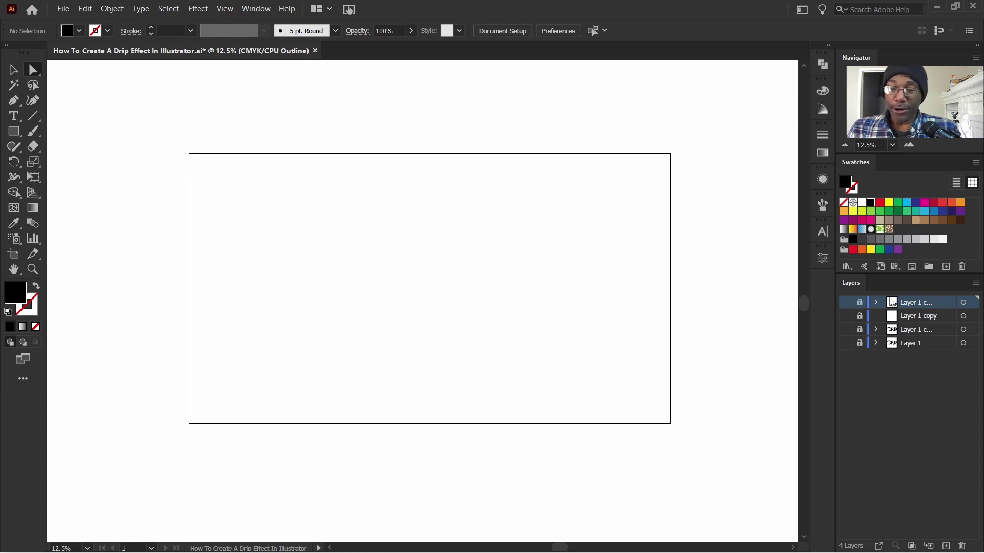
{"action": "left_click", "coordinate": [845, 305]}
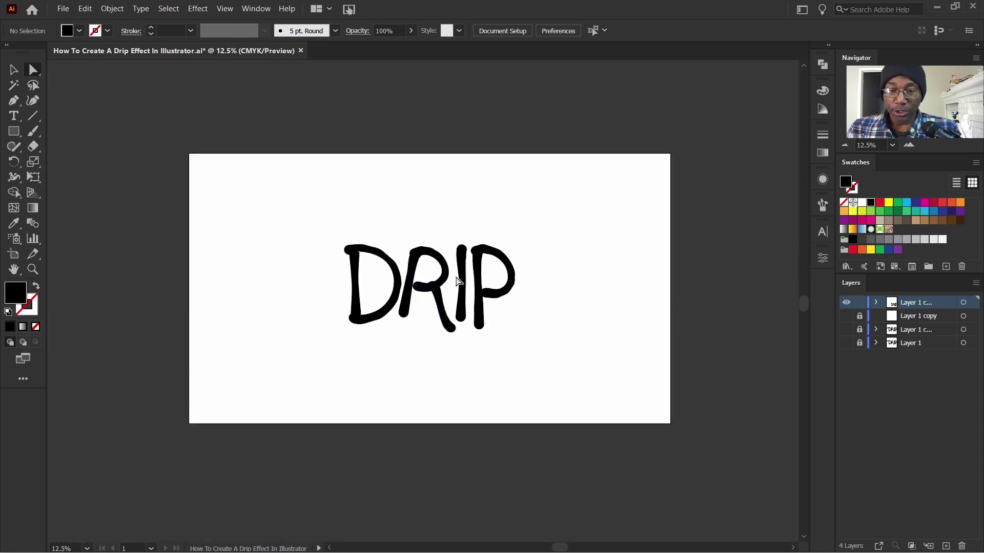
{"action": "scroll", "coordinate": [454, 272], "scroll_direction": "up", "scroll_amount": 1}
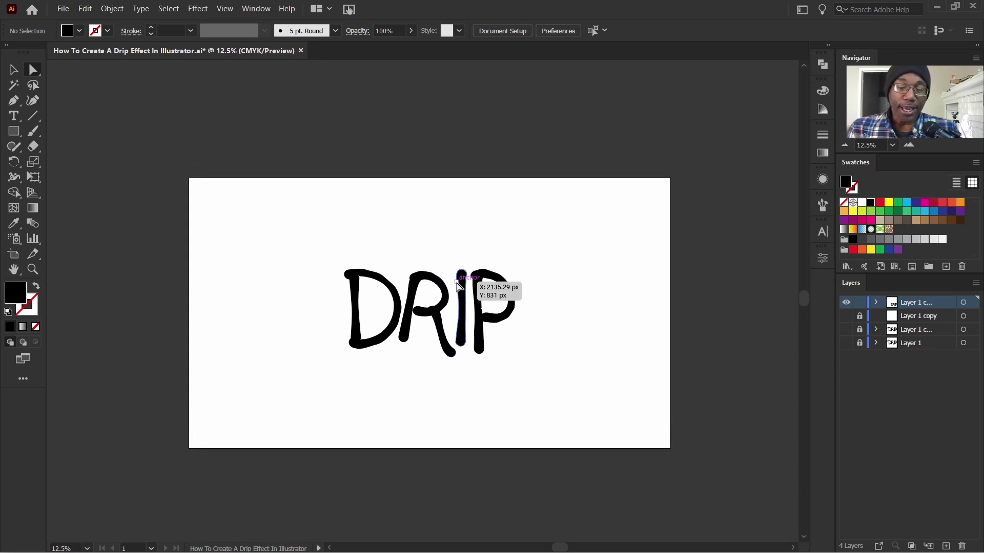
{"action": "key", "text": "ctrl+a"}
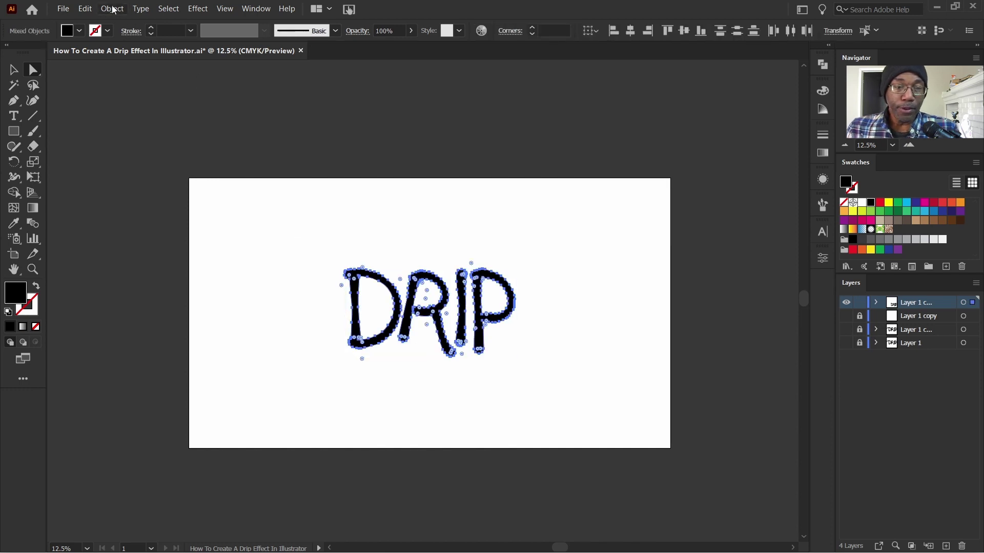
{"action": "left_click", "coordinate": [143, 11]}
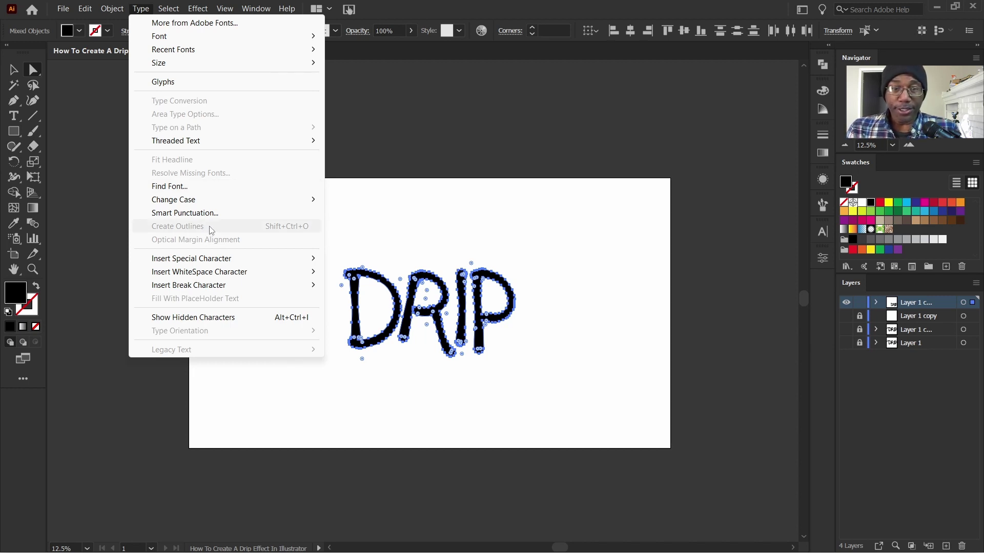
{"action": "left_click", "coordinate": [446, 16]}
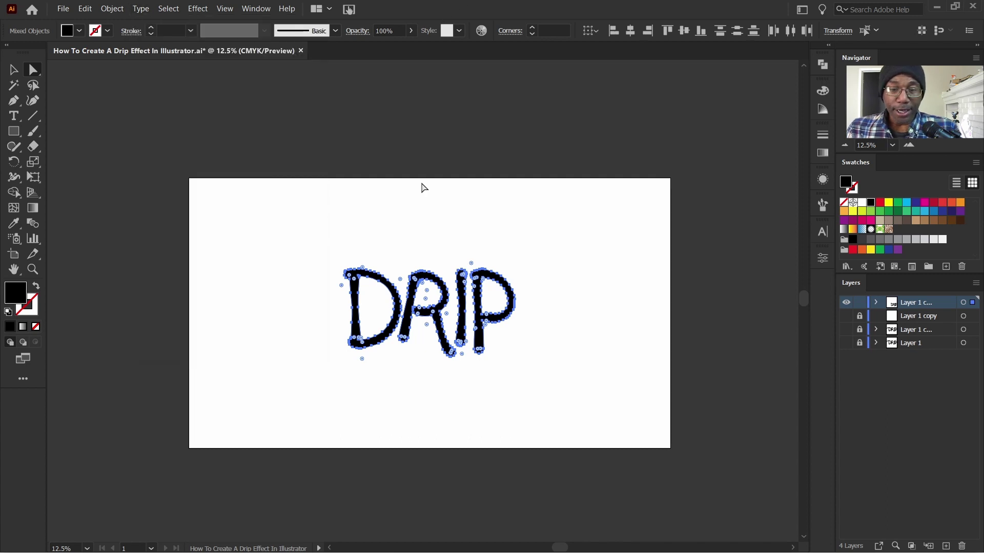
{"action": "left_click", "coordinate": [13, 72]}
{"action": "left_click", "coordinate": [385, 271]}
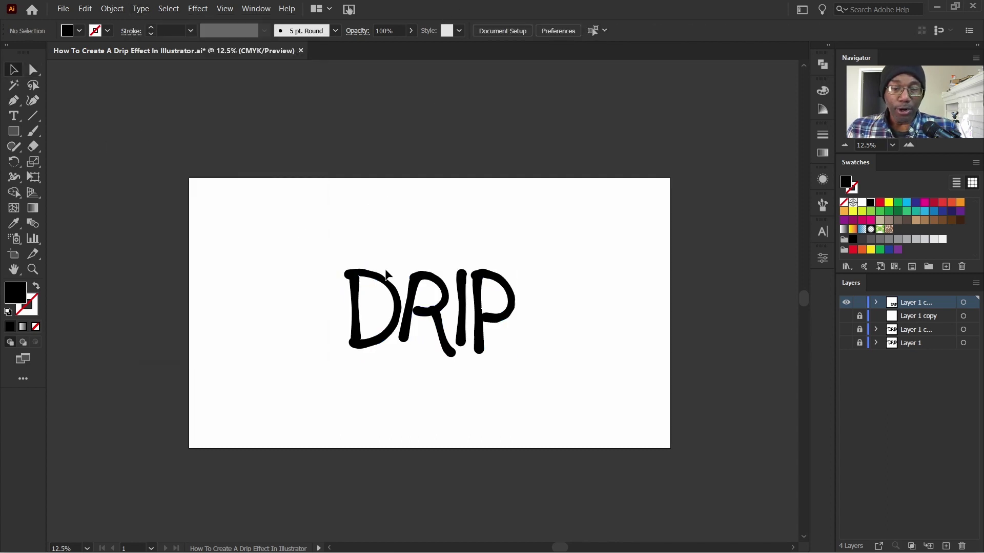
{"action": "scroll", "coordinate": [760, 385], "scroll_direction": "down", "scroll_amount": 1}
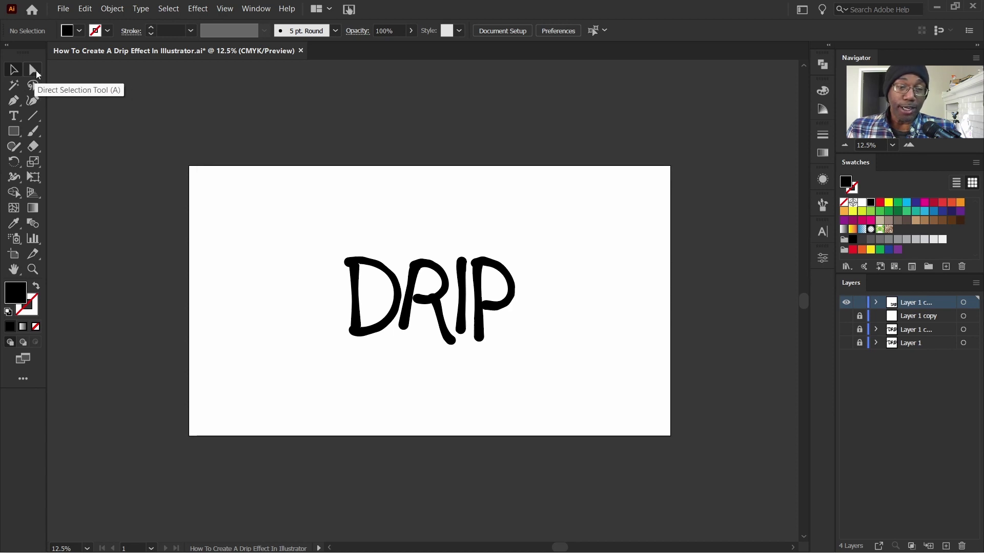
Add closely spaced anchor points along the bottom edge of the letter D with the Add Anchor Point tool
{"action": "left_click", "coordinate": [34, 75]}
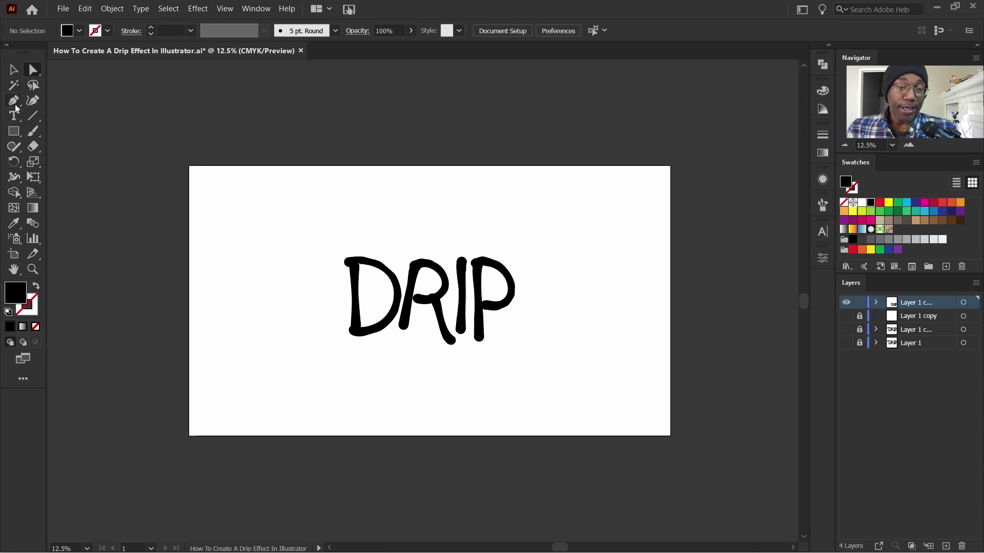
{"action": "left_click_drag", "start_coordinate": [20, 106], "coordinate": [20, 106]}
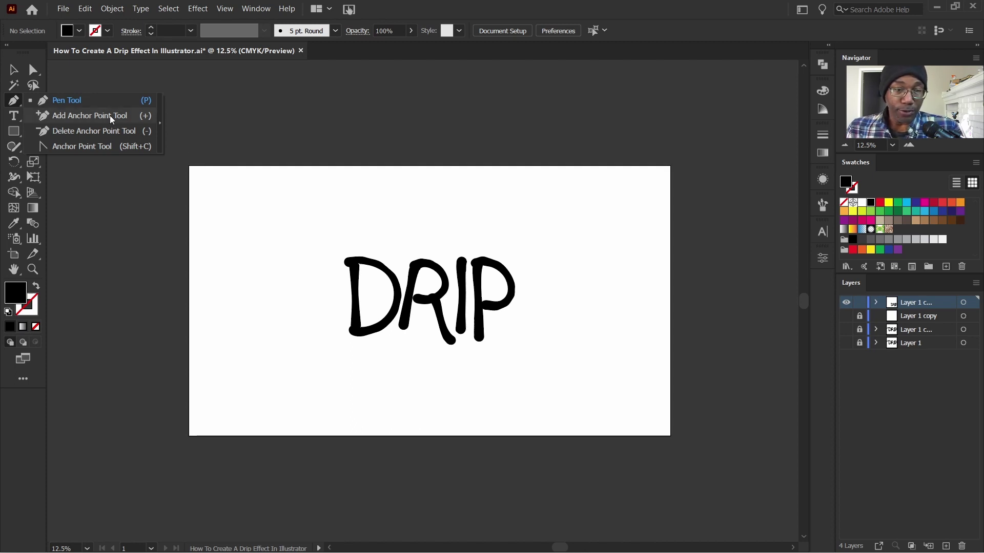
{"action": "left_click", "coordinate": [138, 114]}
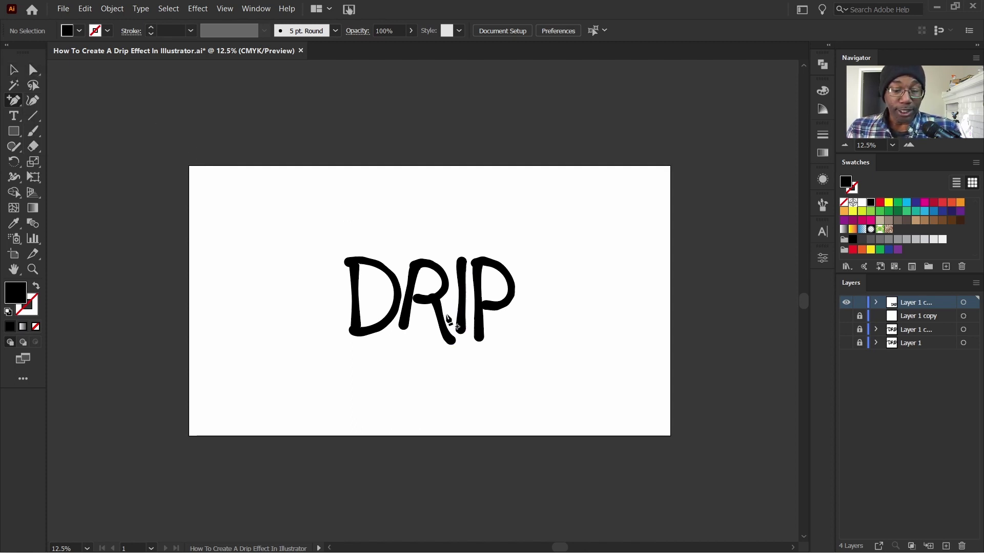
{"action": "scroll", "coordinate": [461, 330], "scroll_direction": "up", "scroll_amount": 4}
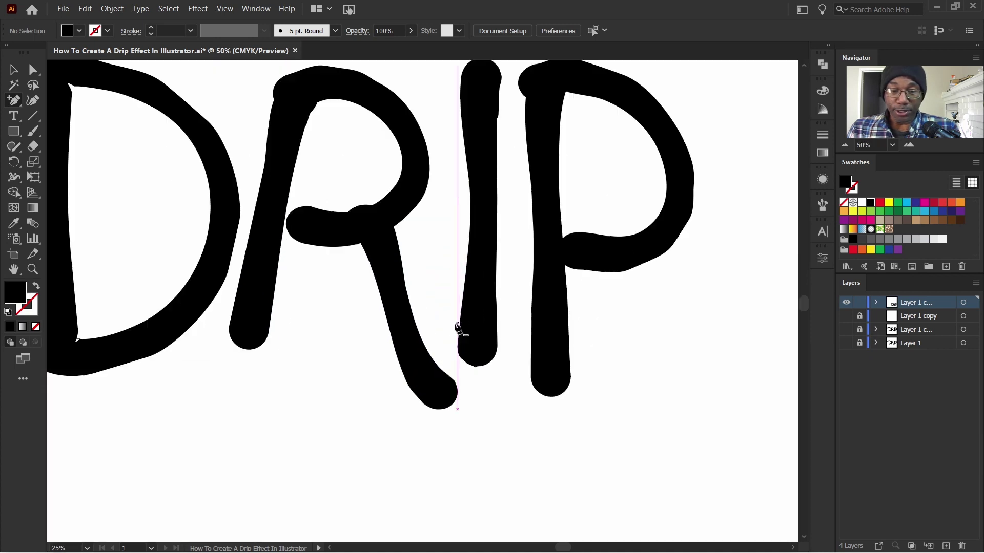
{"action": "scroll", "coordinate": [500, 345], "scroll_direction": "up", "scroll_amount": 2}
{"action": "scroll", "coordinate": [468, 347], "scroll_direction": "left", "scroll_amount": 4}
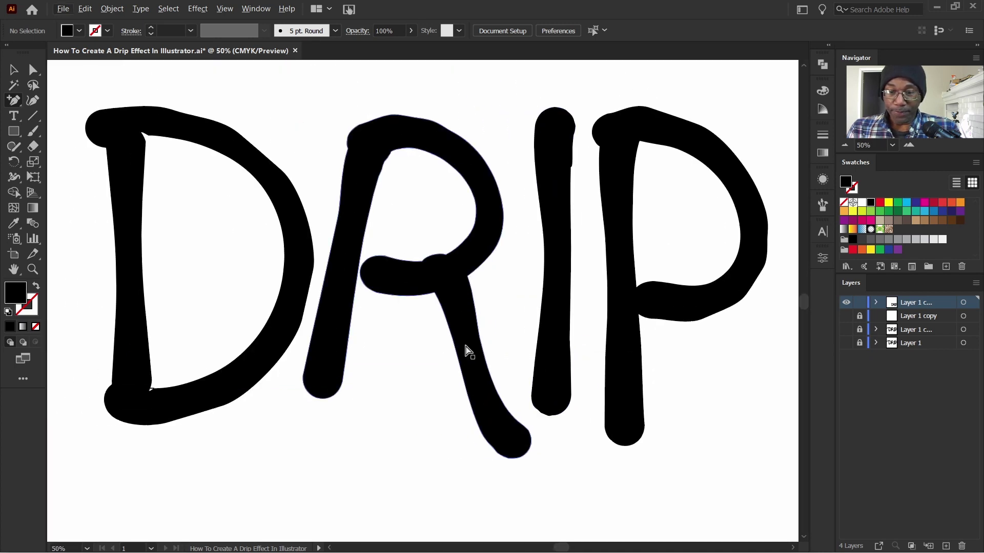
{"action": "scroll", "coordinate": [471, 351], "scroll_direction": "down", "scroll_amount": 2}
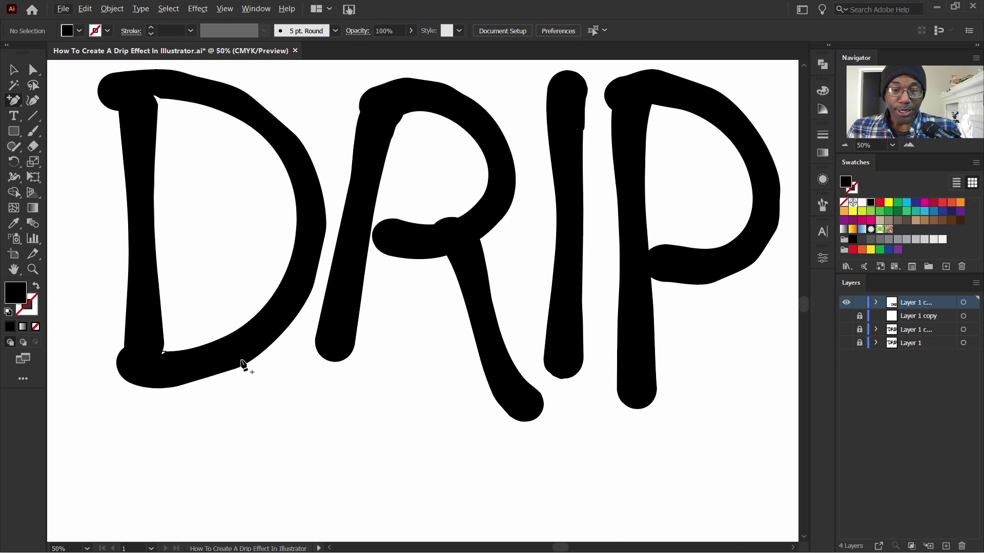
{"action": "scroll", "coordinate": [307, 384], "scroll_direction": "down", "scroll_amount": 1}
{"action": "scroll", "coordinate": [169, 373], "scroll_direction": "up", "scroll_amount": 5}
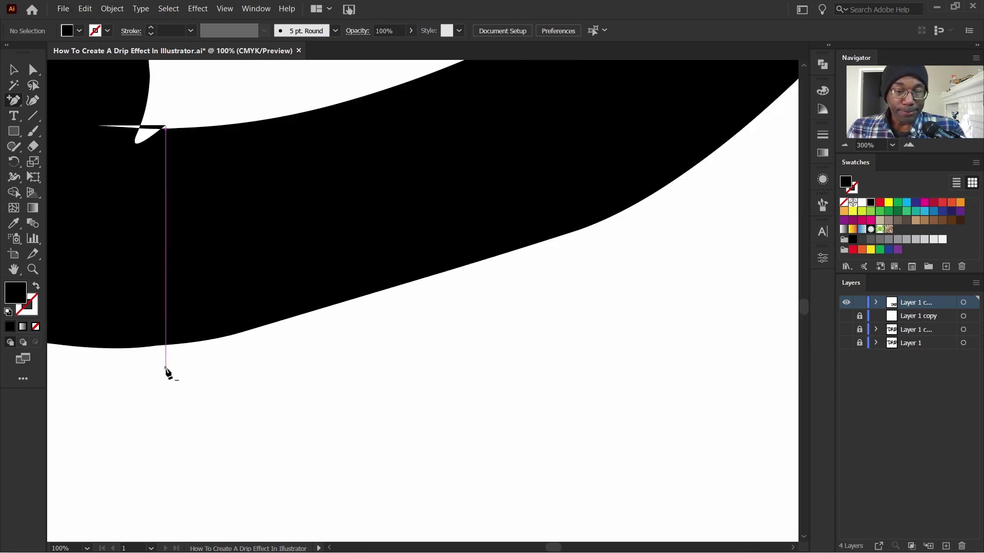
{"action": "scroll", "coordinate": [214, 393], "scroll_direction": "left", "scroll_amount": 4}
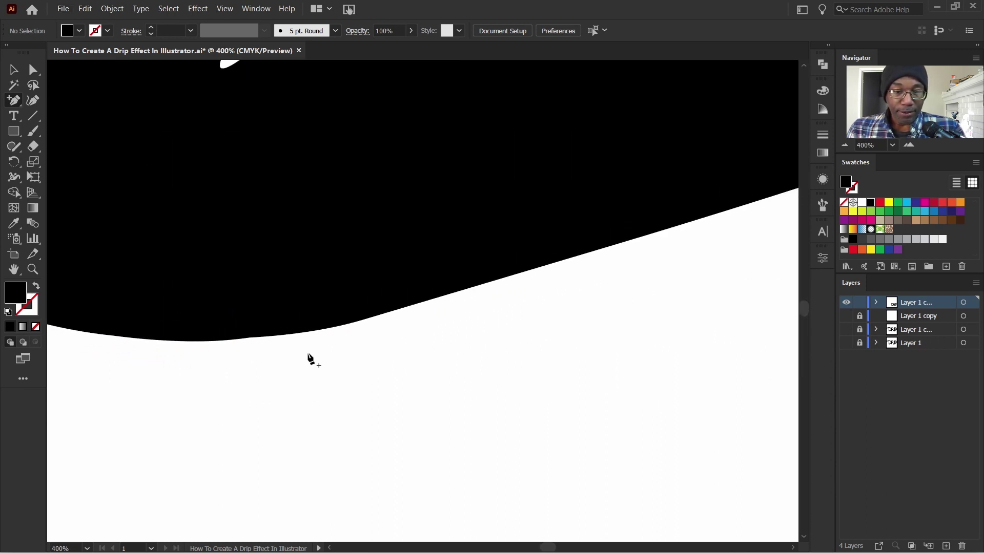
{"action": "left_click", "coordinate": [206, 341]}
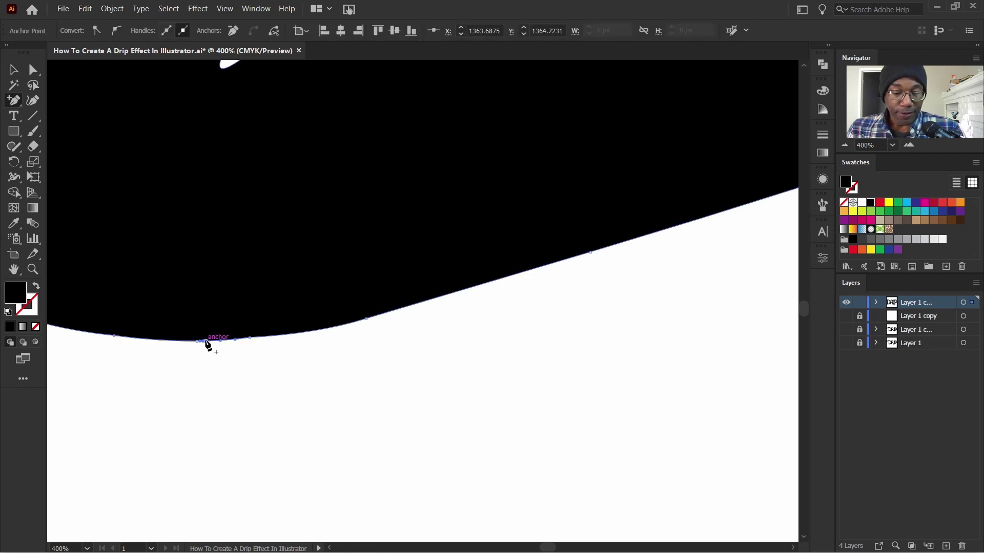
Pull the middle new anchor point on the D's bottom edge down to about Y 1456 px, forming a long pointed drip
{"action": "key", "text": "a"}
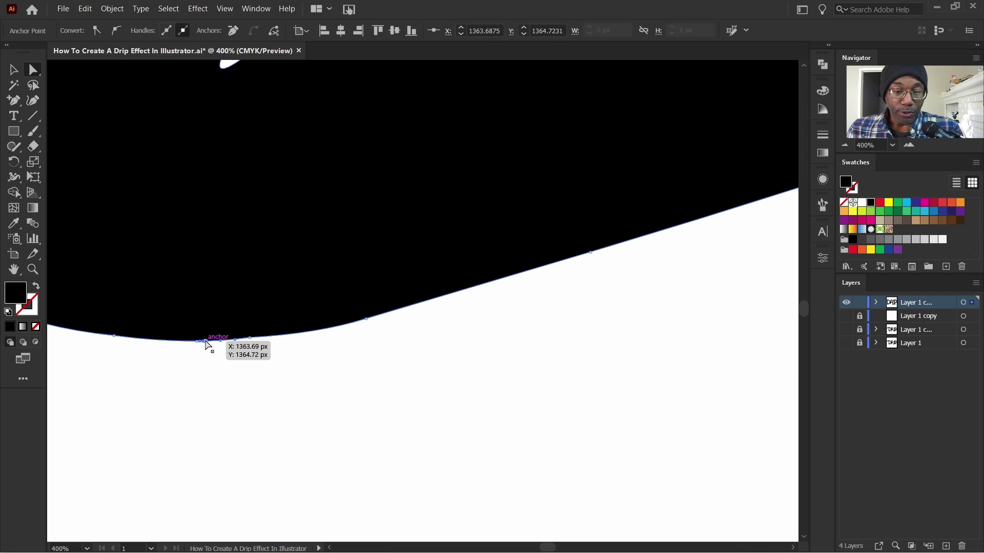
{"action": "left_click_drag", "start_coordinate": [205, 347], "coordinate": [219, 486]}
{"action": "scroll", "coordinate": [235, 478], "scroll_direction": "down", "scroll_amount": 6}
{"action": "scroll", "coordinate": [386, 429], "scroll_direction": "down", "scroll_amount": 2}
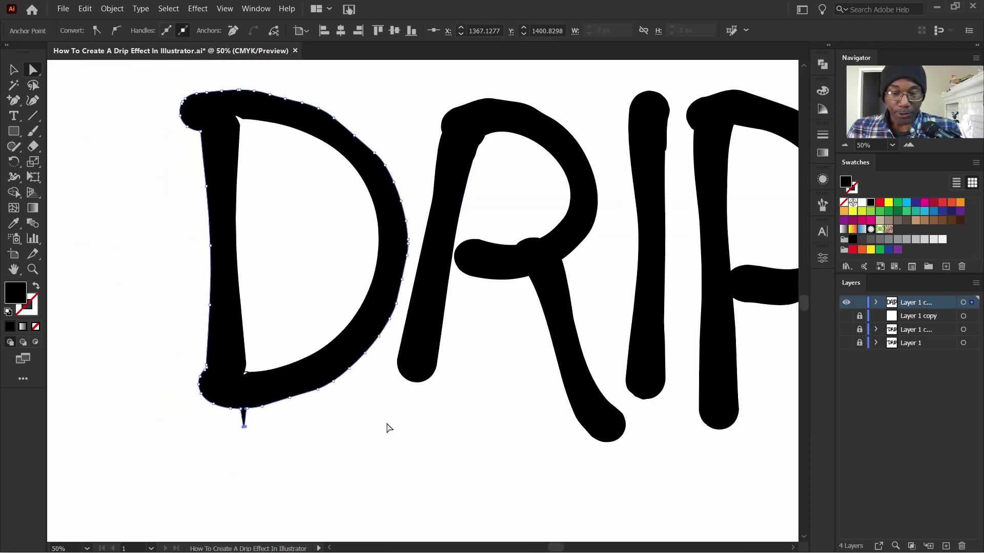
{"action": "scroll", "coordinate": [322, 406], "scroll_direction": "down", "scroll_amount": 2}
{"action": "scroll", "coordinate": [323, 406], "scroll_direction": "up", "scroll_amount": 4}
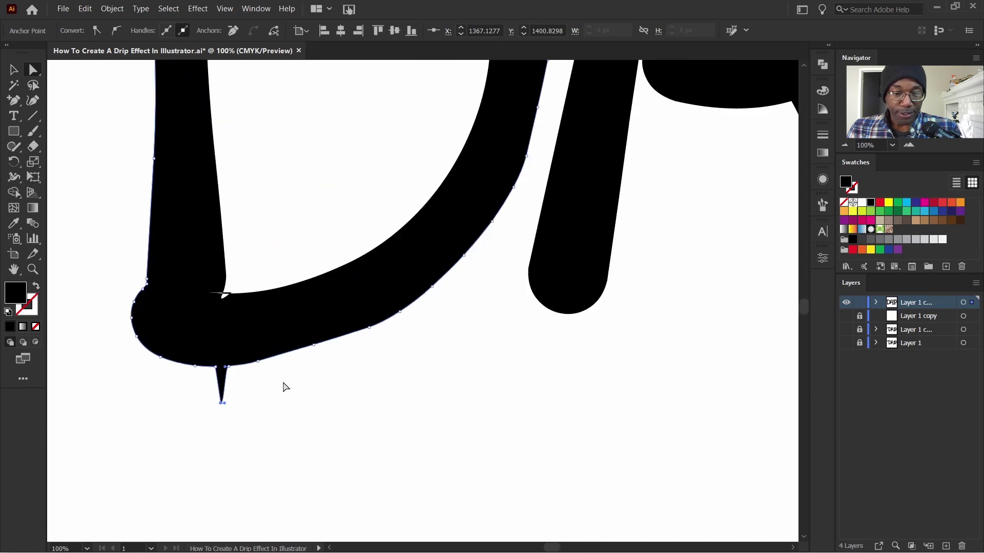
{"action": "scroll", "coordinate": [220, 374], "scroll_direction": "up", "scroll_amount": 5}
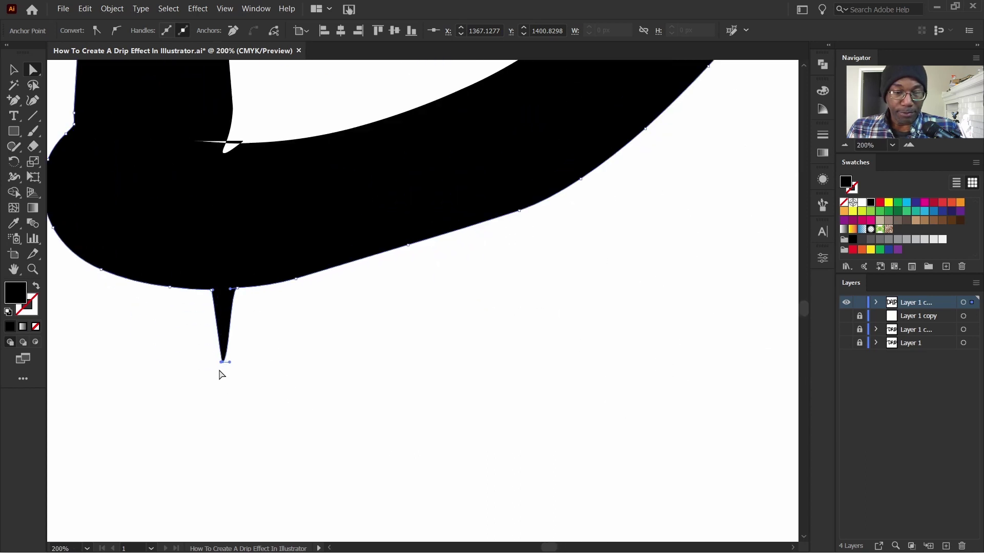
{"action": "left_click_drag", "start_coordinate": [230, 345], "coordinate": [221, 499]}
{"action": "scroll", "coordinate": [294, 417], "scroll_direction": "down", "scroll_amount": 3}
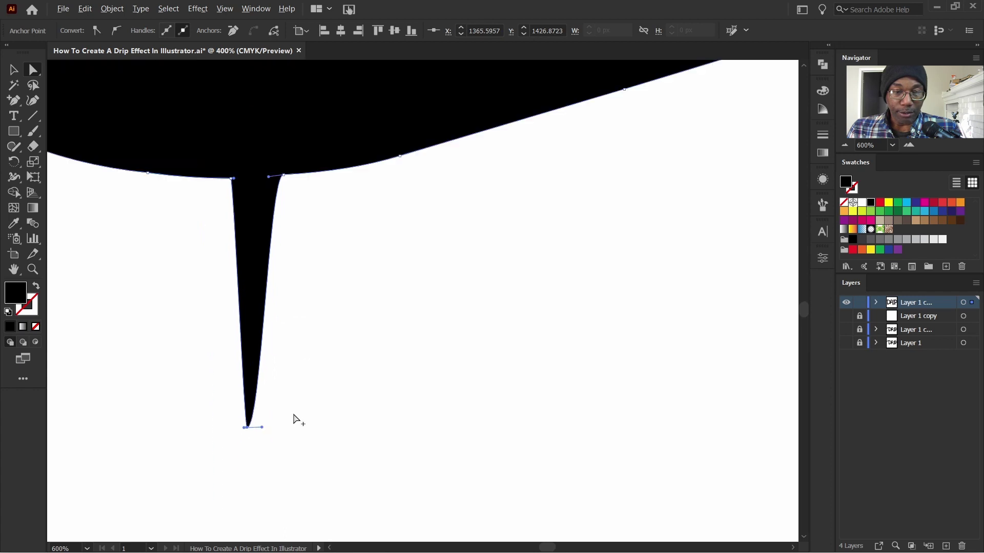
{"action": "left_click_drag", "start_coordinate": [258, 425], "coordinate": [259, 514]}
{"action": "scroll", "coordinate": [317, 459], "scroll_direction": "down", "scroll_amount": 2}
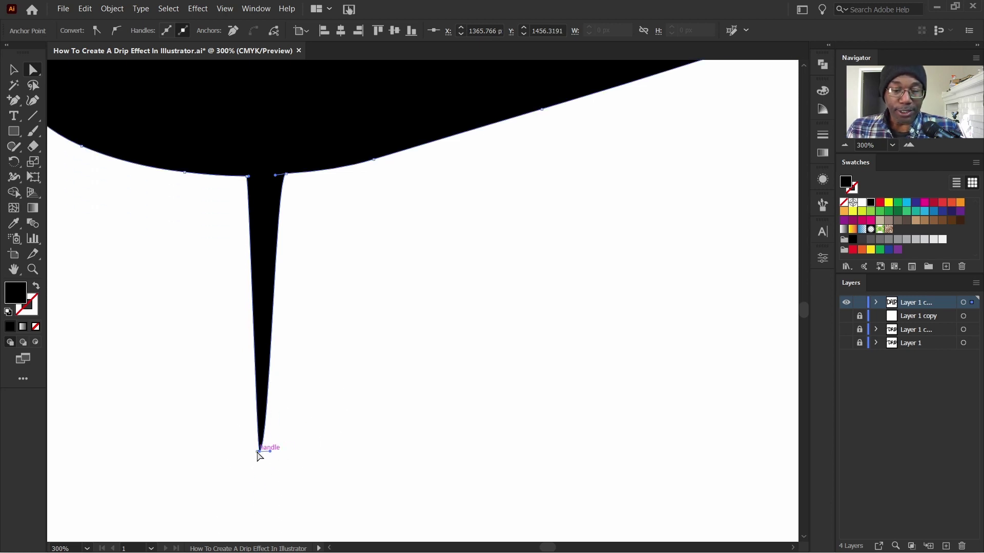
Extend both direction handles of the drip's tip anchor horizontally outward to round the tip into a teardrop
{"action": "left_click_drag", "start_coordinate": [258, 452], "coordinate": [157, 452]}
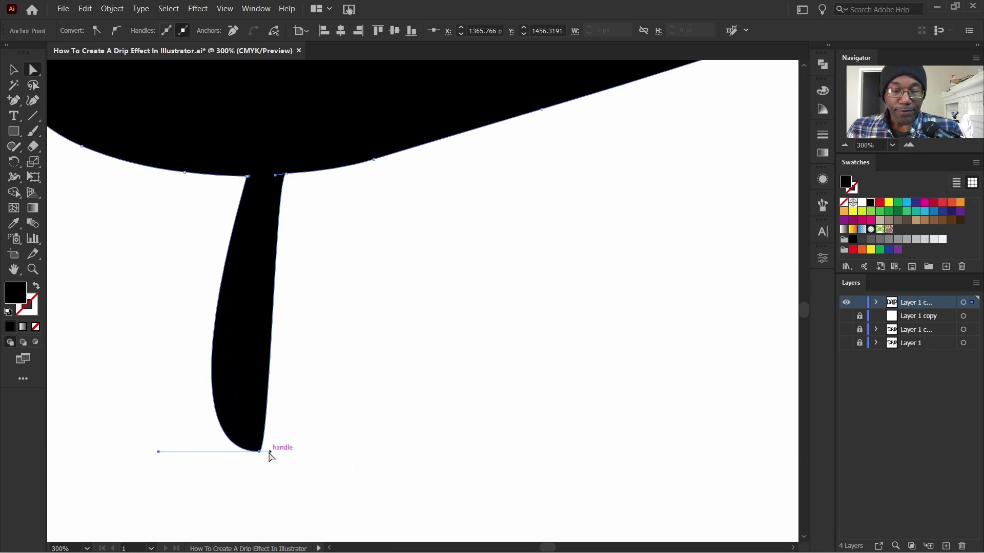
{"action": "left_click_drag", "start_coordinate": [269, 453], "coordinate": [351, 452]}
{"action": "scroll", "coordinate": [329, 411], "scroll_direction": "down", "scroll_amount": 5}
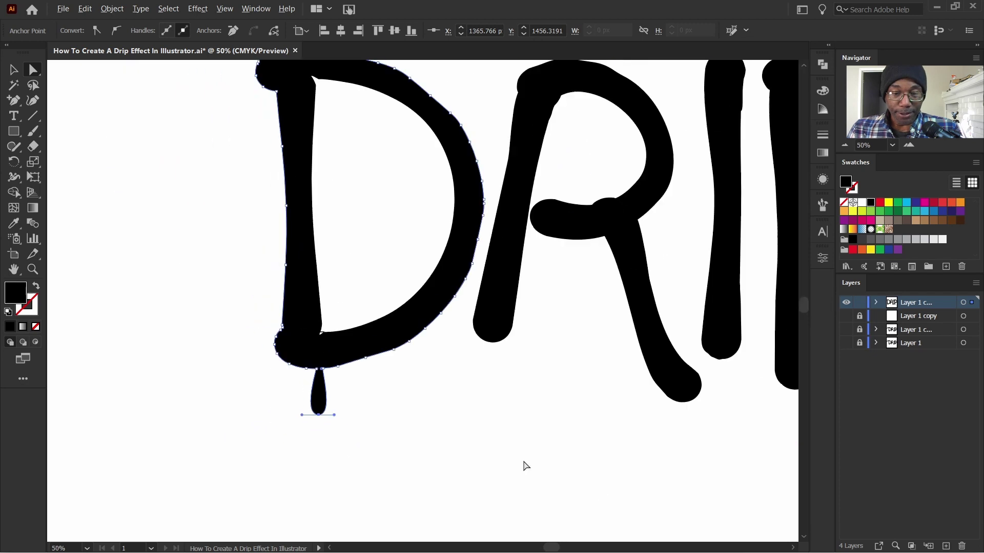
Reshape both anchor points where the drip joins the D so that its neck curves smoothly inward
{"action": "scroll", "coordinate": [318, 385], "scroll_direction": "up", "scroll_amount": 4}
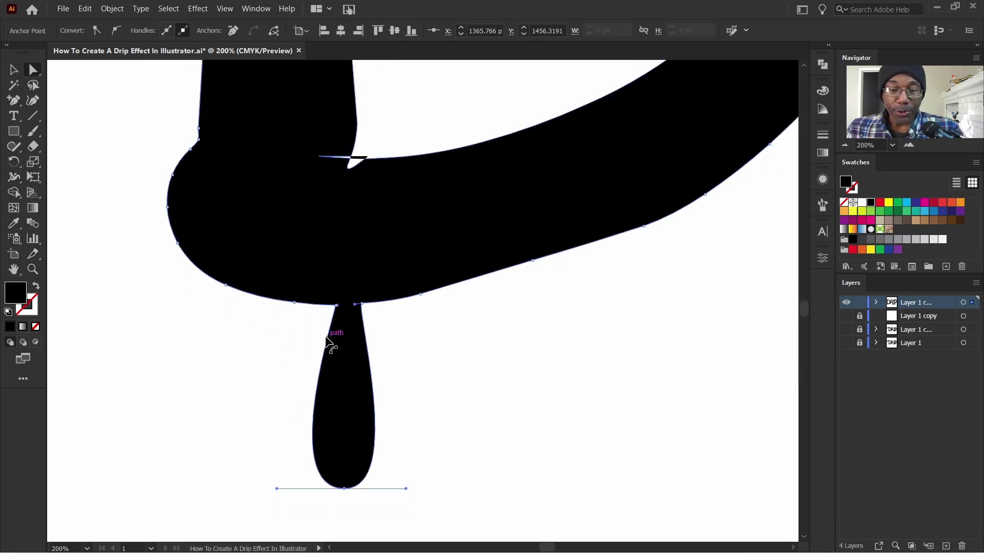
{"action": "scroll", "coordinate": [341, 308], "scroll_direction": "up", "scroll_amount": 2}
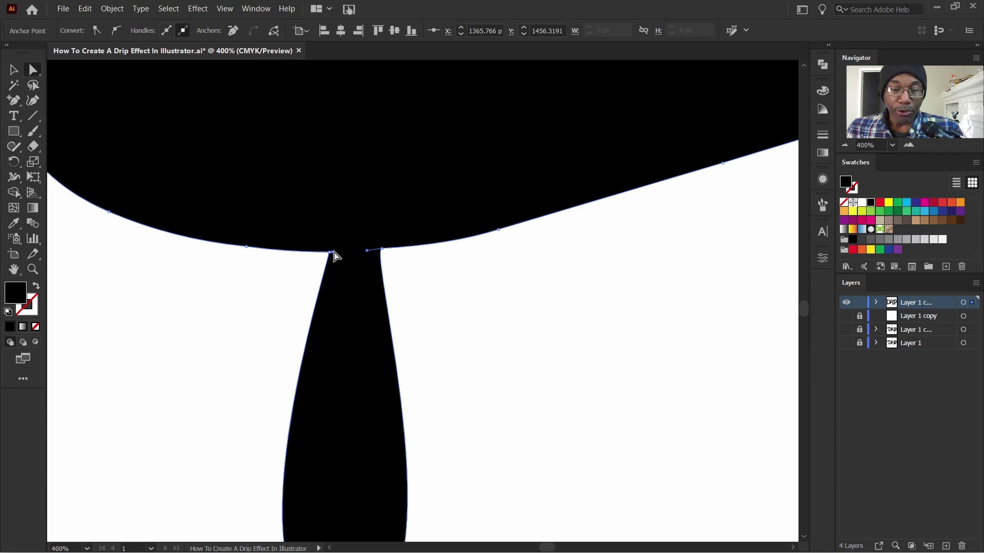
{"action": "left_click_drag", "start_coordinate": [330, 253], "coordinate": [294, 274]}
{"action": "left_click", "coordinate": [381, 249]}
{"action": "left_click", "coordinate": [401, 318]}
{"action": "key", "text": "ctrl+minus"}
{"action": "key", "text": "ctrl+minus"}
{"action": "key", "text": "ctrl+minus"}
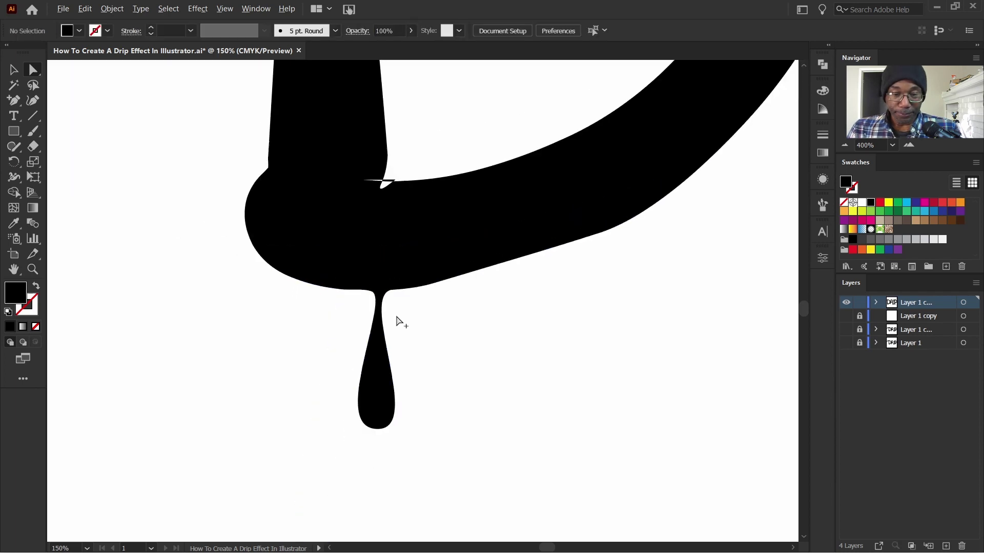
Shorten both direction handles of the drip's tip anchor to make the drop slimmer
{"action": "scroll", "coordinate": [397, 319], "scroll_direction": "down", "scroll_amount": 2}
{"action": "scroll", "coordinate": [415, 339], "scroll_direction": "down", "scroll_amount": 2}
{"action": "scroll", "coordinate": [418, 347], "scroll_direction": "up", "scroll_amount": 3}
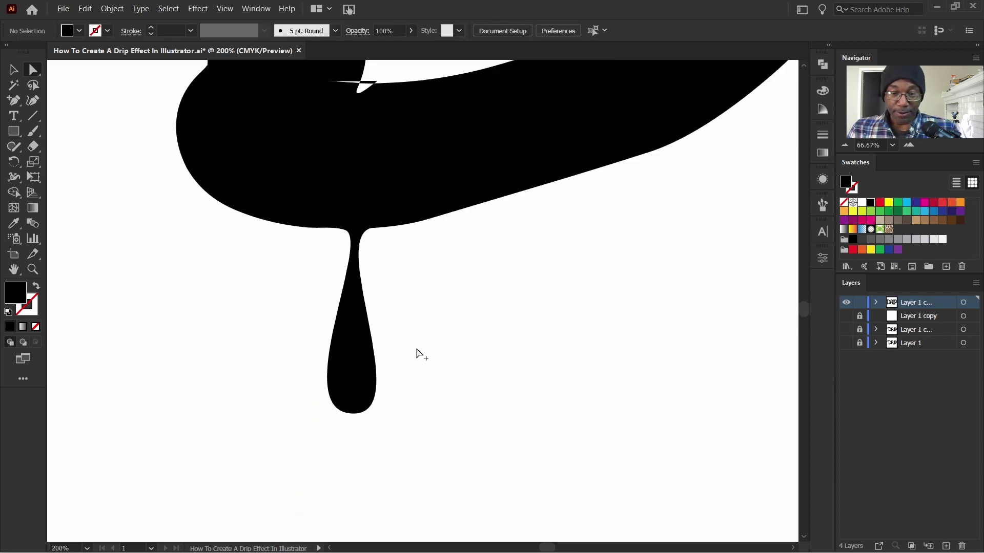
{"action": "left_click", "coordinate": [353, 367]}
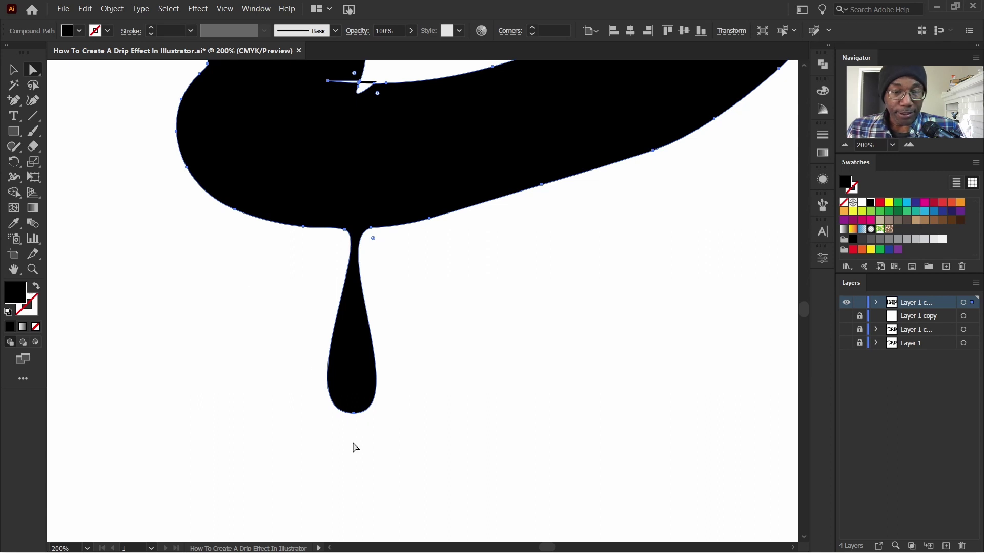
{"action": "left_click", "coordinate": [355, 413]}
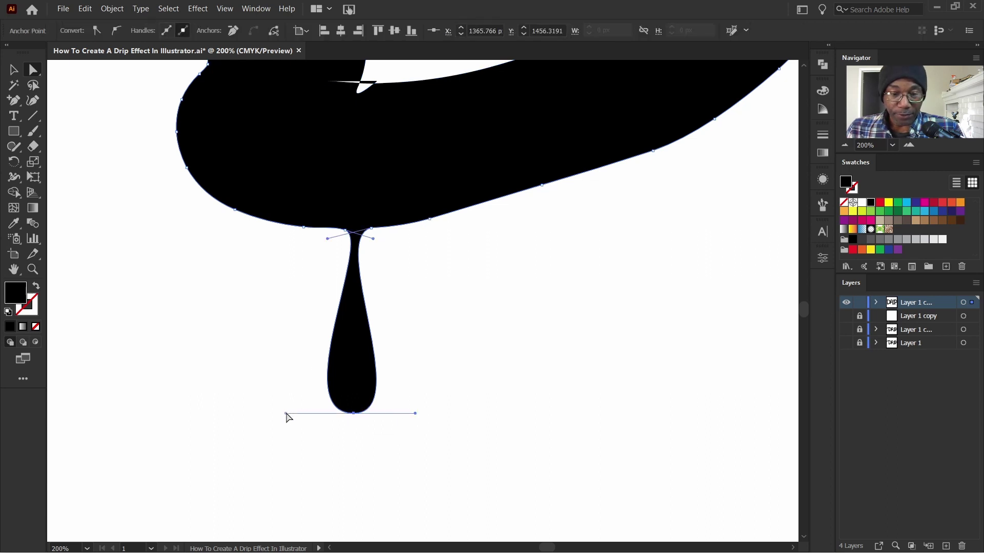
{"action": "left_click_drag", "start_coordinate": [286, 412], "coordinate": [317, 413]}
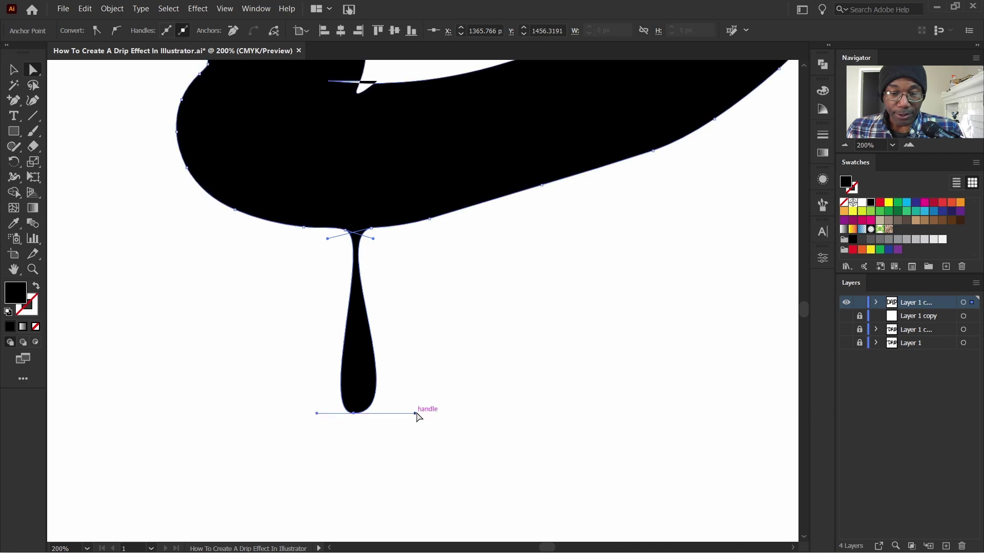
{"action": "left_click_drag", "start_coordinate": [415, 413], "coordinate": [396, 413]}
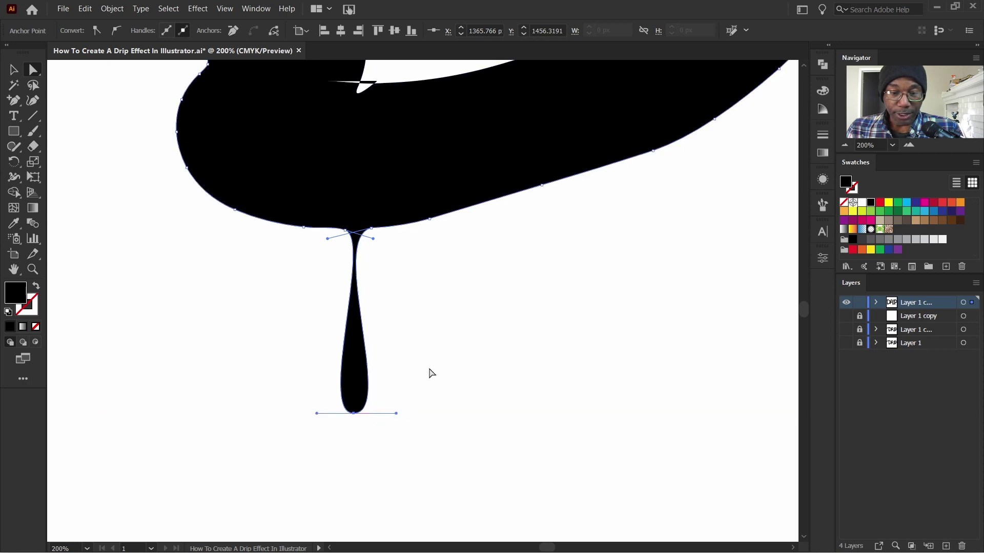
Shorten the inner direction handles of both anchor points where the D's drip joins the letter to thicken its neck
{"action": "left_click", "coordinate": [432, 355]}
{"action": "scroll", "coordinate": [428, 347], "scroll_direction": "down", "scroll_amount": 2}
{"action": "scroll", "coordinate": [394, 330], "scroll_direction": "up", "scroll_amount": 4}
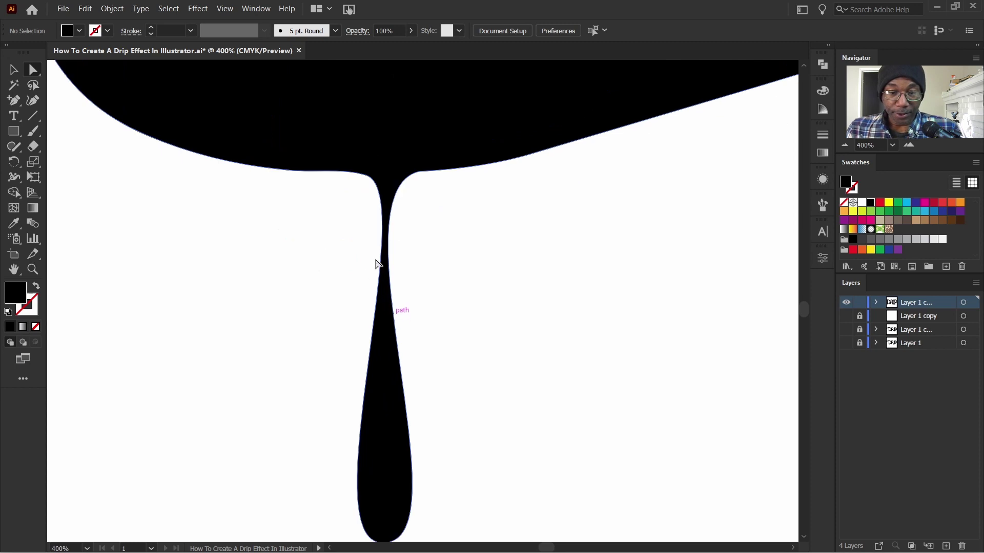
{"action": "left_click", "coordinate": [344, 142]}
{"action": "left_click", "coordinate": [367, 176]}
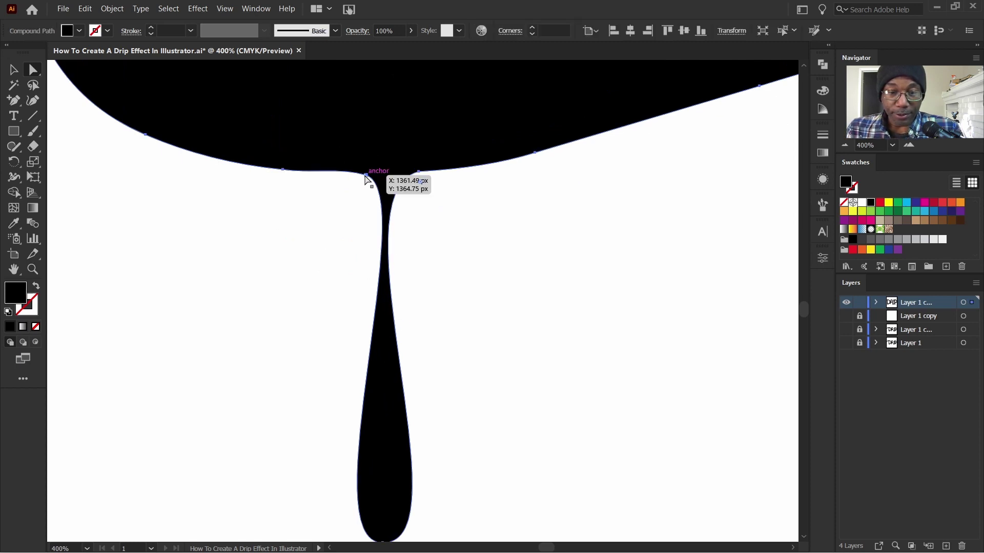
{"action": "left_click_drag", "start_coordinate": [421, 193], "coordinate": [405, 188]}
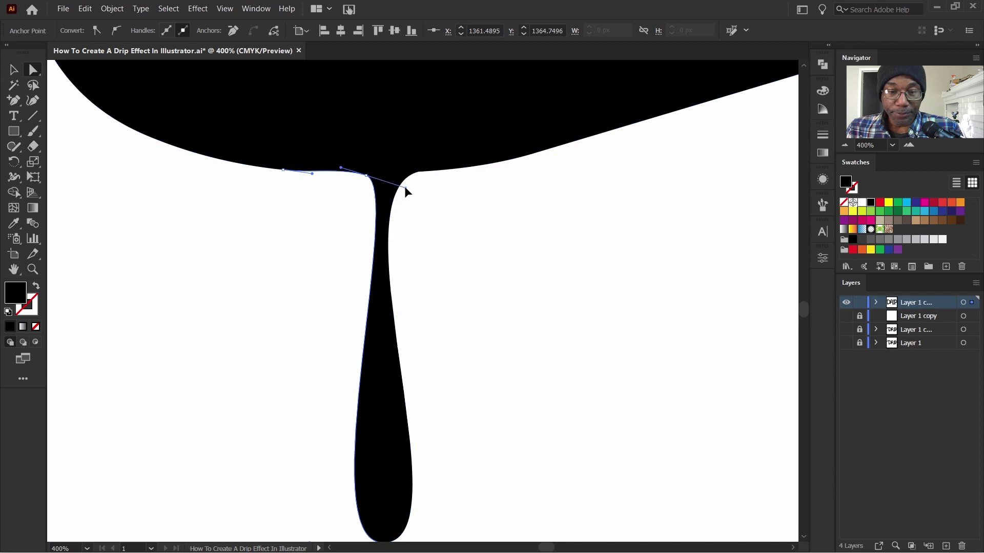
{"action": "left_click", "coordinate": [418, 171]}
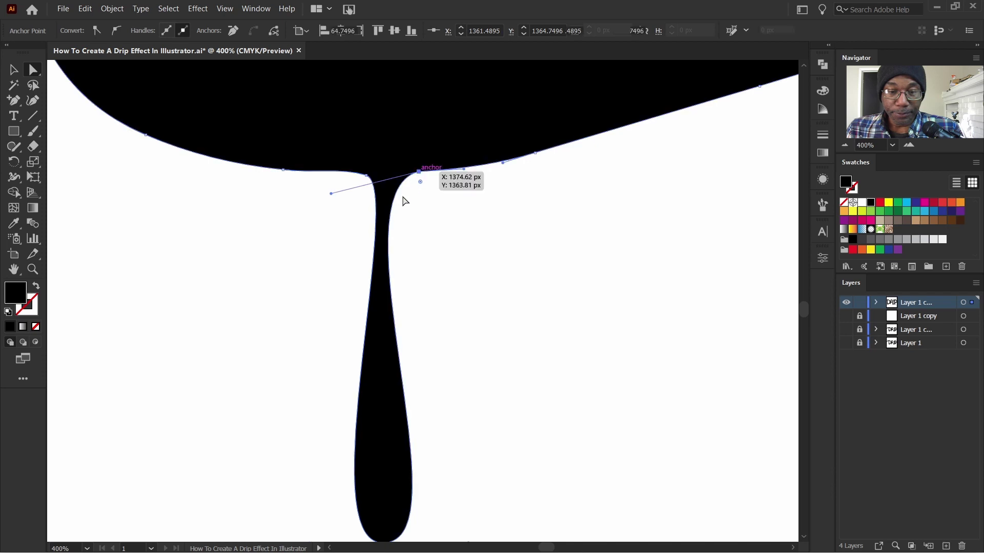
{"action": "left_click_drag", "start_coordinate": [331, 194], "coordinate": [358, 186]}
{"action": "left_click", "coordinate": [484, 334]}
Add closely spaced anchor points on the bottom curve of the R's left leg for a new drip
{"action": "scroll", "coordinate": [408, 311], "scroll_direction": "down", "scroll_amount": 4}
{"action": "scroll", "coordinate": [458, 356], "scroll_direction": "down", "scroll_amount": 2}
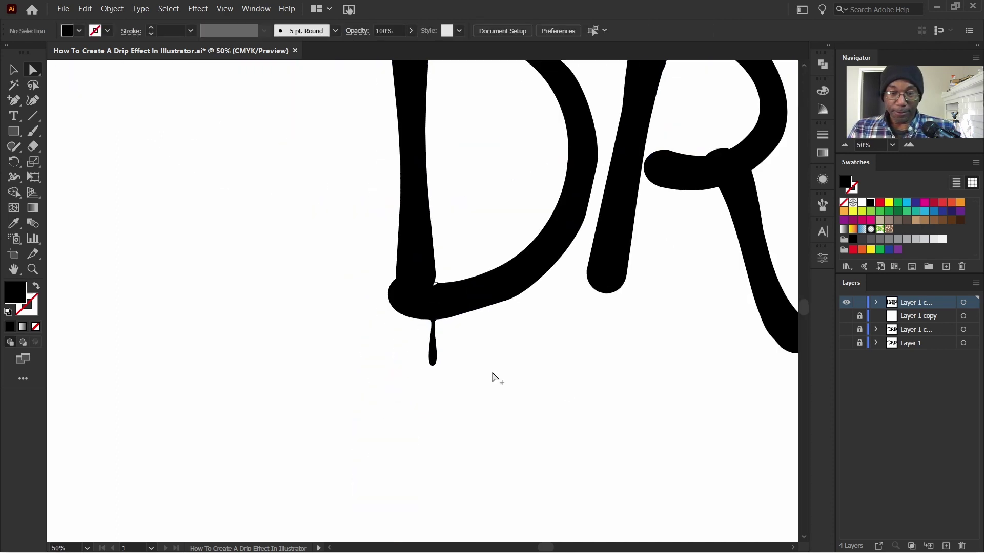
{"action": "scroll", "coordinate": [487, 387], "scroll_direction": "right", "scroll_amount": 2}
{"action": "scroll", "coordinate": [448, 377], "scroll_direction": "down", "scroll_amount": 2}
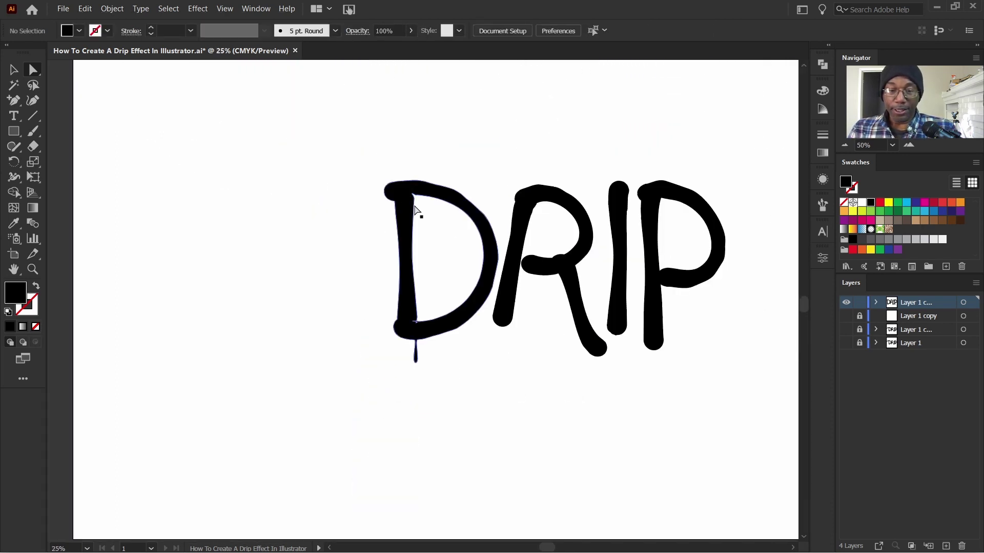
{"action": "scroll", "coordinate": [509, 323], "scroll_direction": "down", "scroll_amount": 1}
{"action": "scroll", "coordinate": [515, 290], "scroll_direction": "up", "scroll_amount": 6}
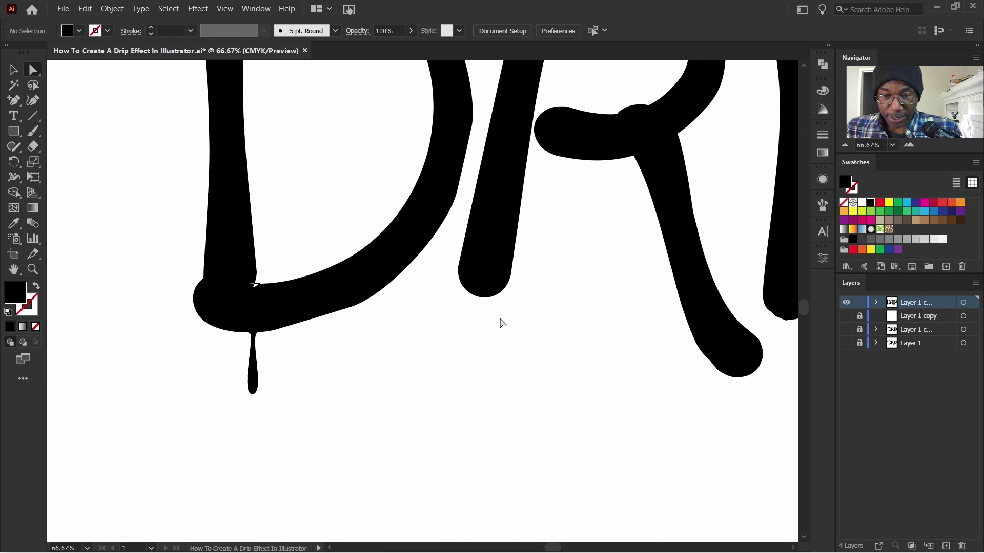
{"action": "scroll", "coordinate": [479, 358], "scroll_direction": "down", "scroll_amount": 1}
{"action": "scroll", "coordinate": [478, 358], "scroll_direction": "up", "scroll_amount": 2}
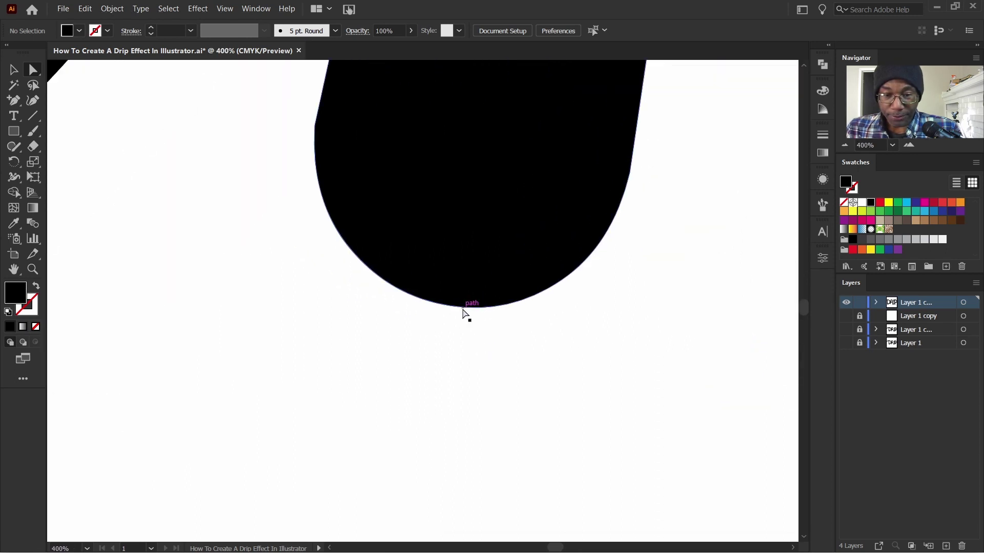
{"action": "key", "text": "p"}
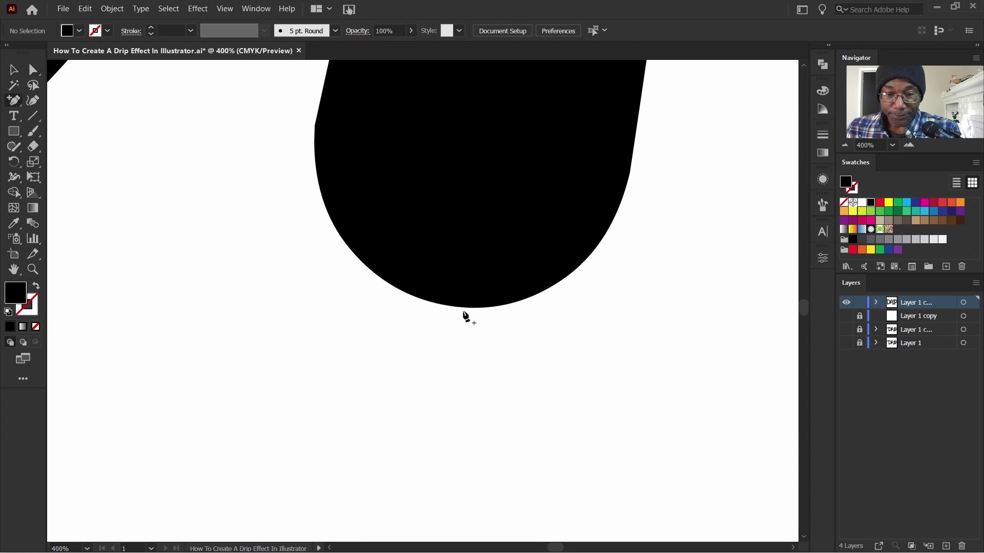
{"action": "scroll", "coordinate": [463, 310], "scroll_direction": "up", "scroll_amount": 3}
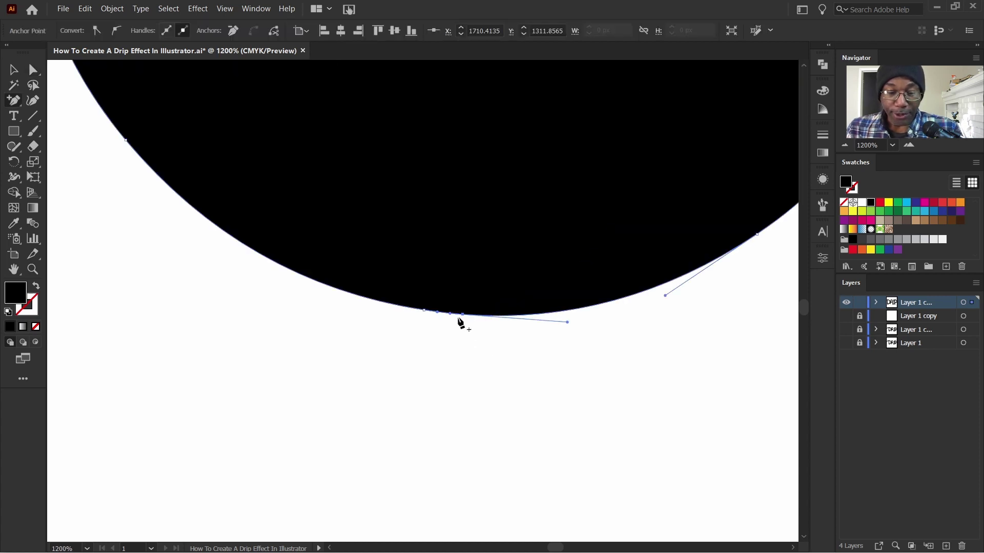
Pull the new anchor point on the R's left leg down to about X 1716, Y 1348 px, forming a pointed drip
{"action": "key", "text": "a"}
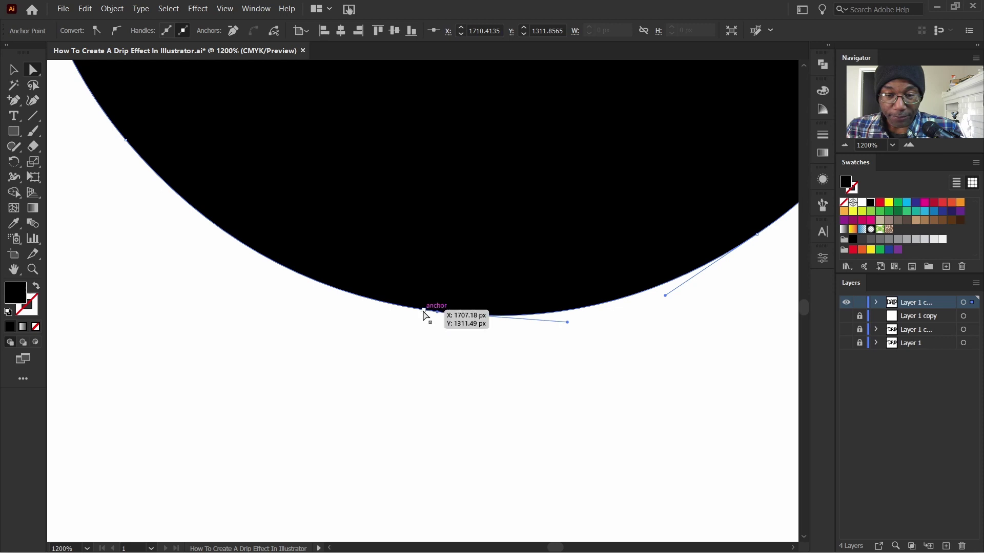
{"action": "left_click_drag", "start_coordinate": [463, 315], "coordinate": [477, 460]}
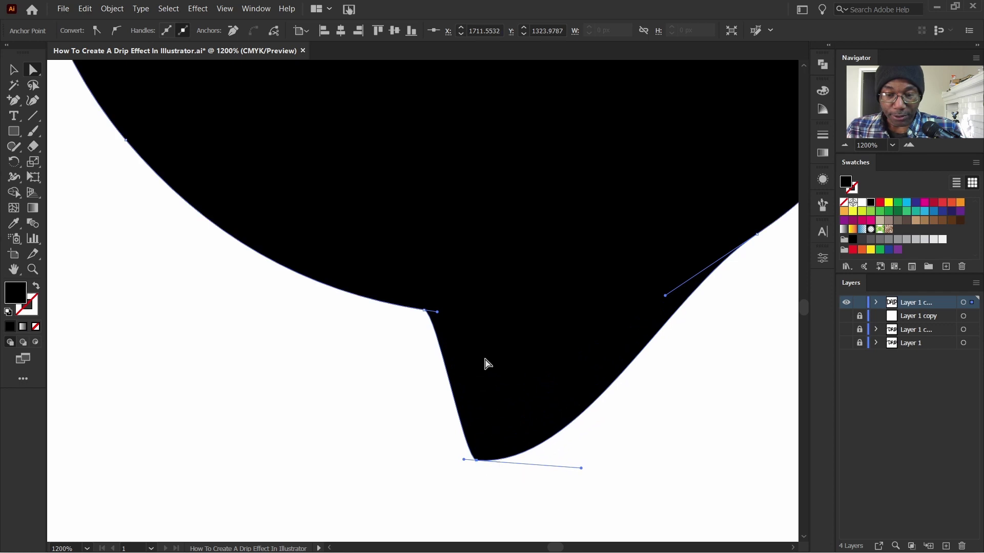
{"action": "scroll", "coordinate": [462, 354], "scroll_direction": "down", "scroll_amount": 3}
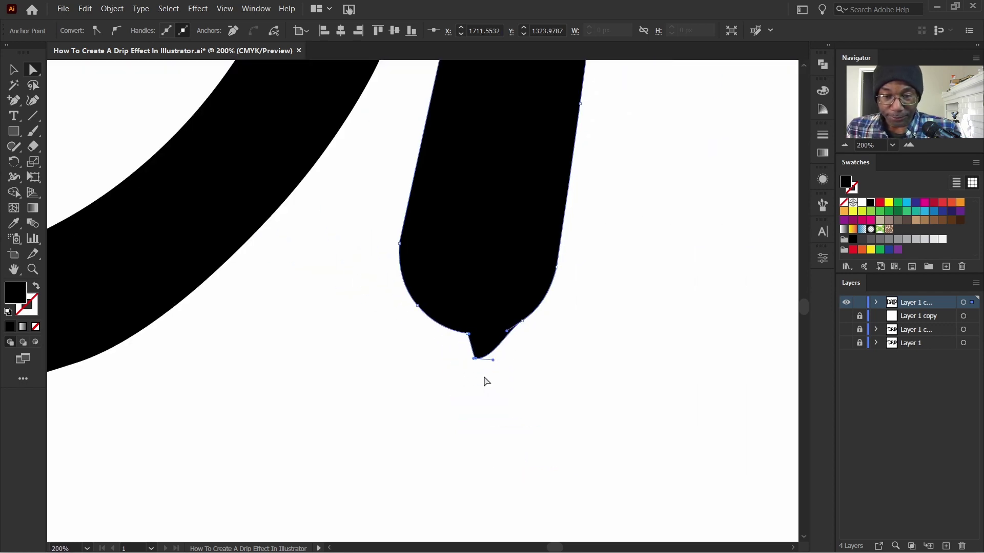
{"action": "scroll", "coordinate": [490, 384], "scroll_direction": "up", "scroll_amount": 3}
{"action": "left_click_drag", "start_coordinate": [470, 333], "coordinate": [492, 470]}
{"action": "scroll", "coordinate": [547, 396], "scroll_direction": "down", "scroll_amount": 2}
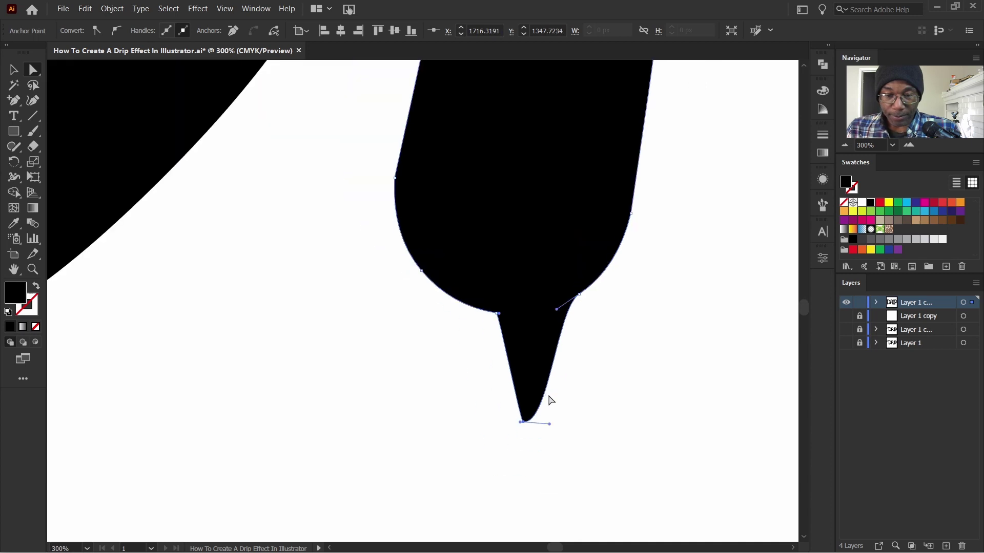
Extend the direction handles at the tip and neck of the R's left-leg drip to round its end and curve its neck inward
{"action": "scroll", "coordinate": [548, 399], "scroll_direction": "down", "scroll_amount": 1}
{"action": "left_click_drag", "start_coordinate": [522, 412], "coordinate": [480, 411]}
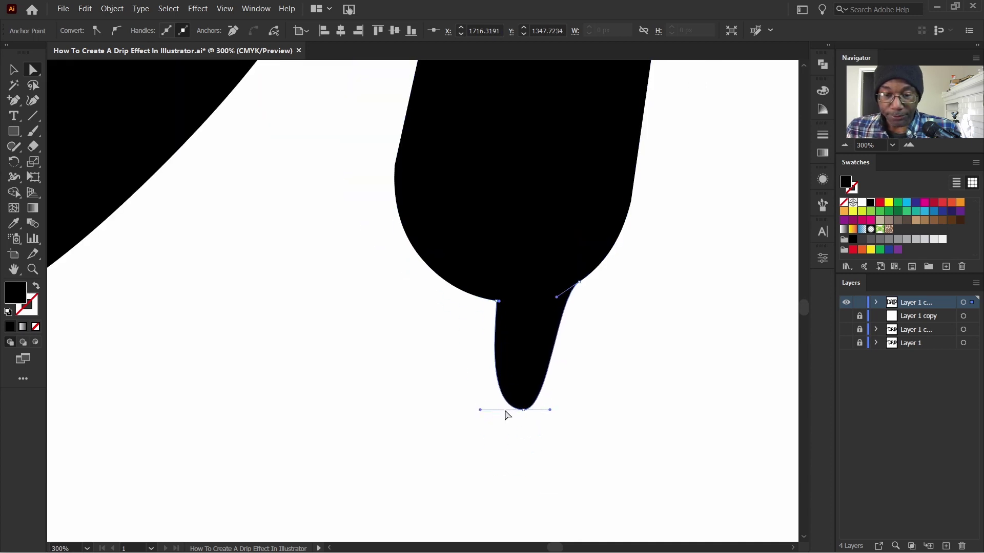
{"action": "left_click_drag", "start_coordinate": [550, 409], "coordinate": [573, 405]}
{"action": "left_click_drag", "start_coordinate": [556, 297], "coordinate": [542, 313]}
{"action": "left_click_drag", "start_coordinate": [573, 406], "coordinate": [573, 411]}
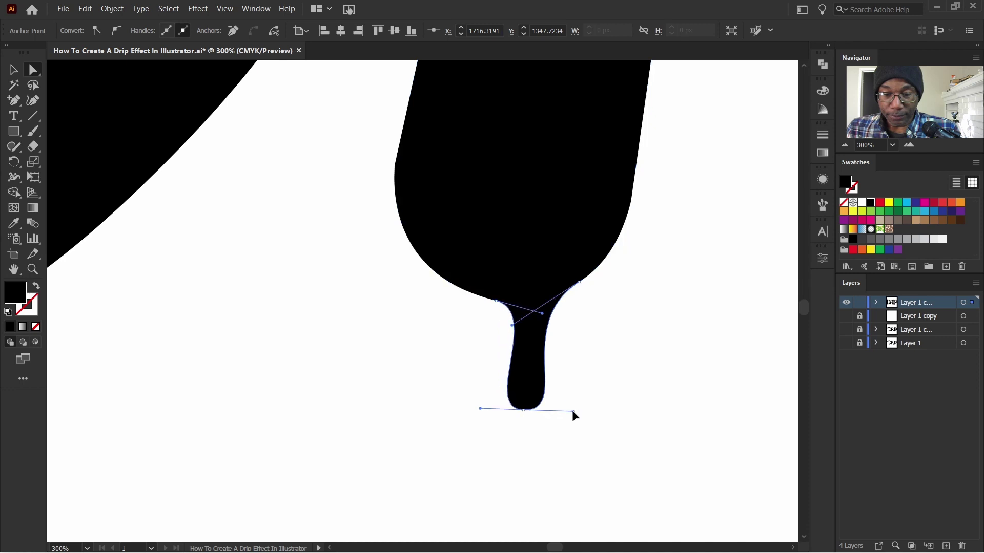
{"action": "scroll", "coordinate": [466, 382], "scroll_direction": "down", "scroll_amount": 4}
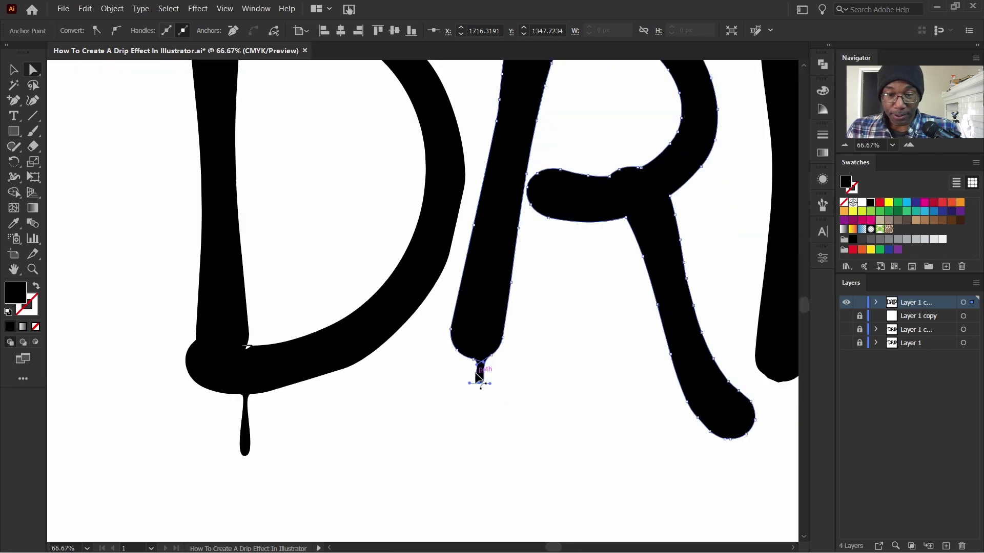
{"action": "scroll", "coordinate": [480, 379], "scroll_direction": "down", "scroll_amount": 2}
{"action": "left_click", "coordinate": [528, 441]}
{"action": "scroll", "coordinate": [530, 420], "scroll_direction": "right", "scroll_amount": 2}
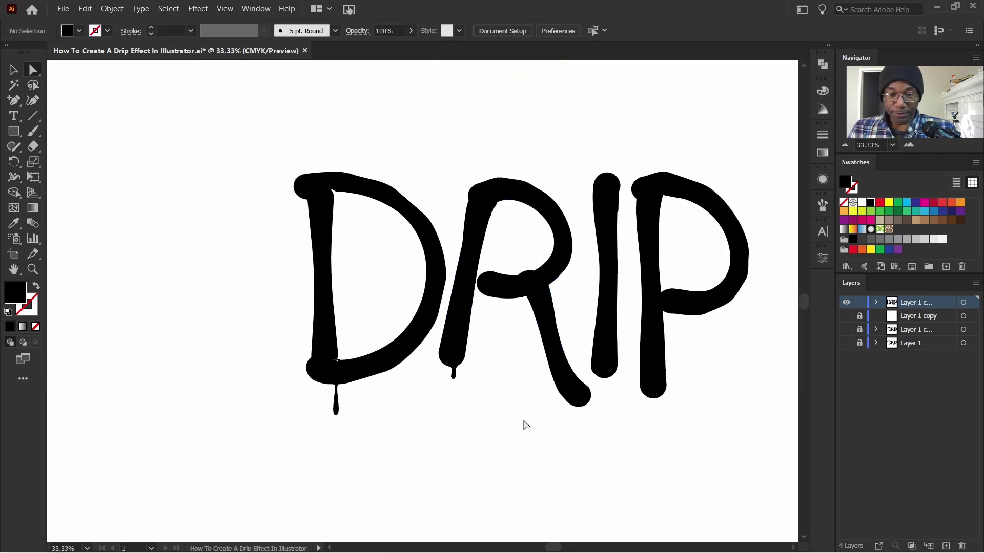
Pull the tip anchor of the R's left-leg drip farther down to lengthen the drip
{"action": "scroll", "coordinate": [466, 405], "scroll_direction": "up", "scroll_amount": 4}
{"action": "left_click_drag", "start_coordinate": [417, 288], "coordinate": [422, 326]}
{"action": "left_click", "coordinate": [414, 292]}
{"action": "left_click", "coordinate": [482, 377]}
Examine the underside of the R's crossbar and the rest of the lettering for places to put more drips
{"action": "scroll", "coordinate": [481, 374], "scroll_direction": "down", "scroll_amount": 4}
{"action": "scroll", "coordinate": [500, 280], "scroll_direction": "right", "scroll_amount": 1}
{"action": "scroll", "coordinate": [499, 279], "scroll_direction": "up", "scroll_amount": 3}
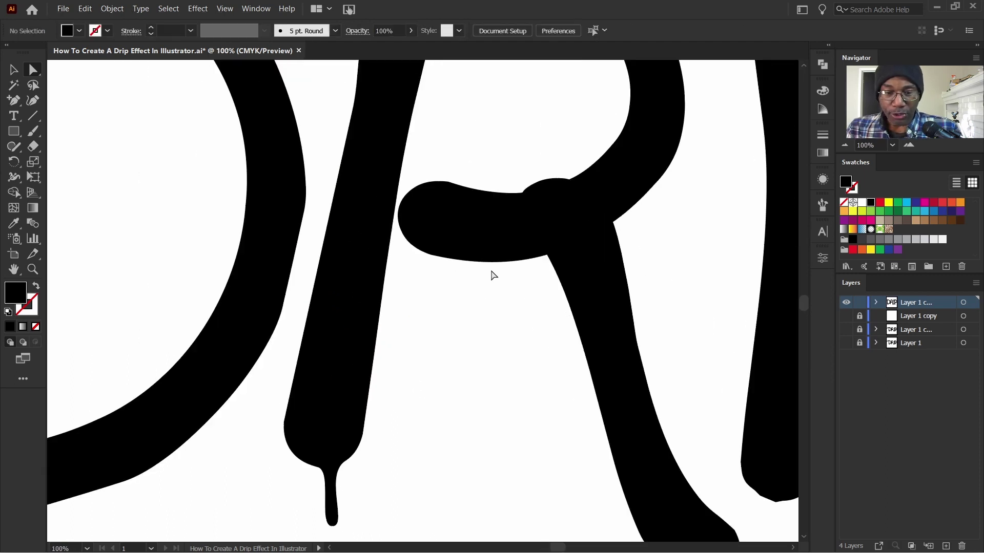
{"action": "scroll", "coordinate": [496, 277], "scroll_direction": "down", "scroll_amount": 2}
{"action": "scroll", "coordinate": [486, 285], "scroll_direction": "right", "scroll_amount": 3}
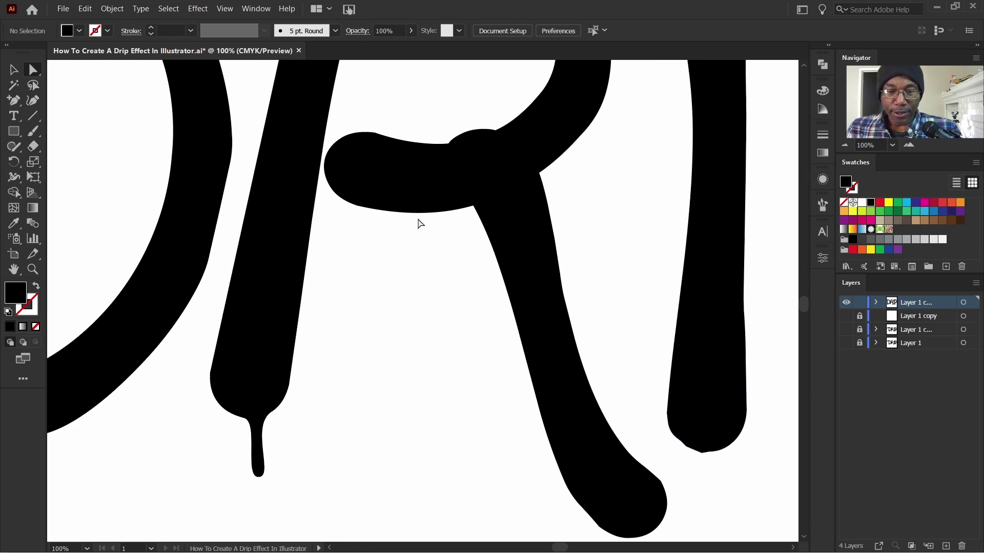
{"action": "scroll", "coordinate": [419, 237], "scroll_direction": "up", "scroll_amount": 1}
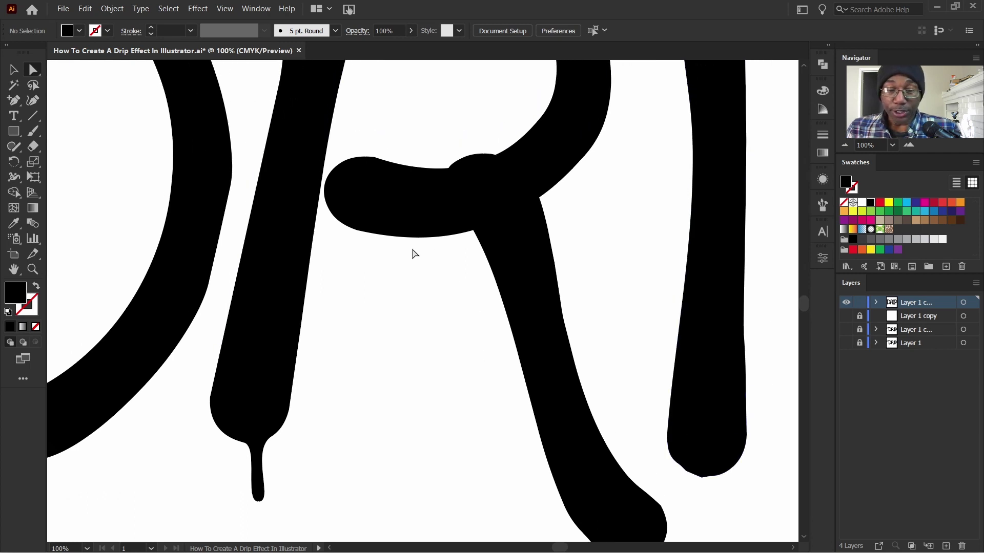
{"action": "scroll", "coordinate": [415, 253], "scroll_direction": "up", "scroll_amount": 1}
{"action": "scroll", "coordinate": [448, 297], "scroll_direction": "down", "scroll_amount": 4}
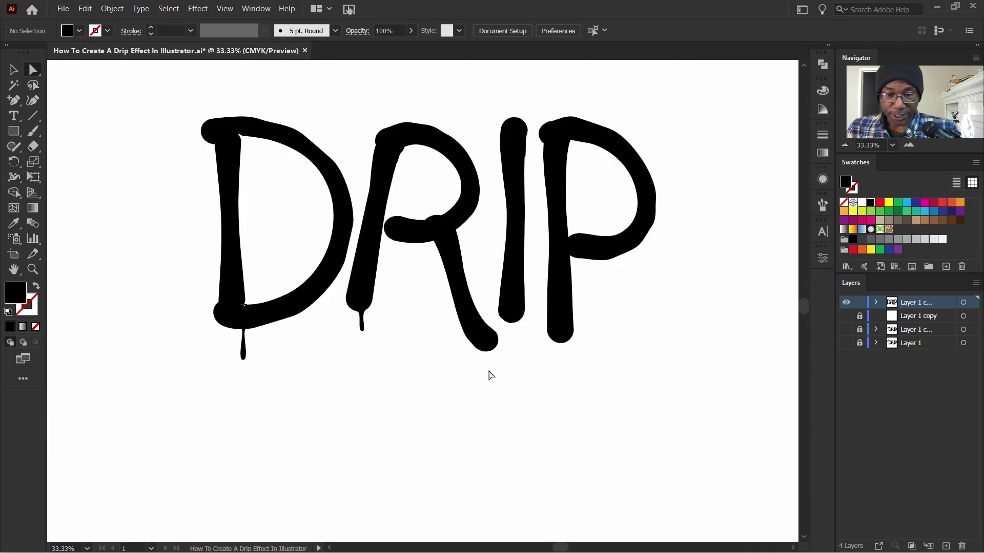
Add closely spaced anchor points on the bottom curve of the R's right leg
{"action": "scroll", "coordinate": [492, 371], "scroll_direction": "up", "scroll_amount": 1}
{"action": "scroll", "coordinate": [489, 361], "scroll_direction": "up", "scroll_amount": 1}
{"action": "scroll", "coordinate": [489, 361], "scroll_direction": "up", "scroll_amount": 1}
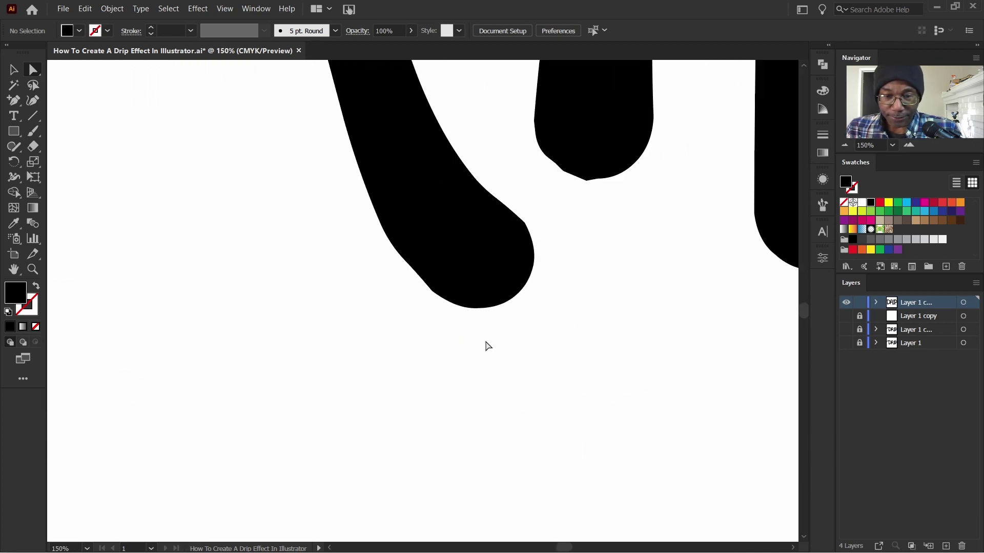
{"action": "key", "text": "p"}
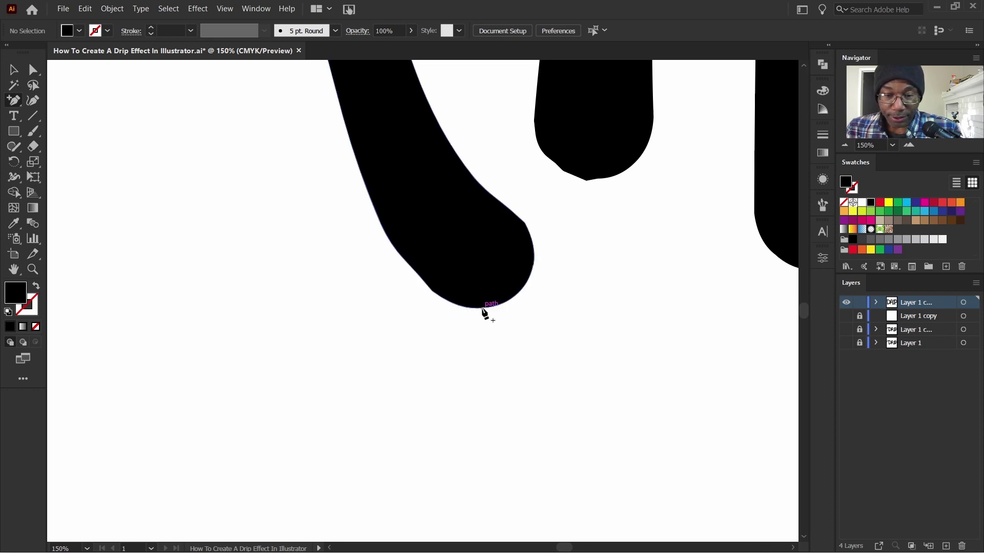
{"action": "left_click", "coordinate": [481, 308]}
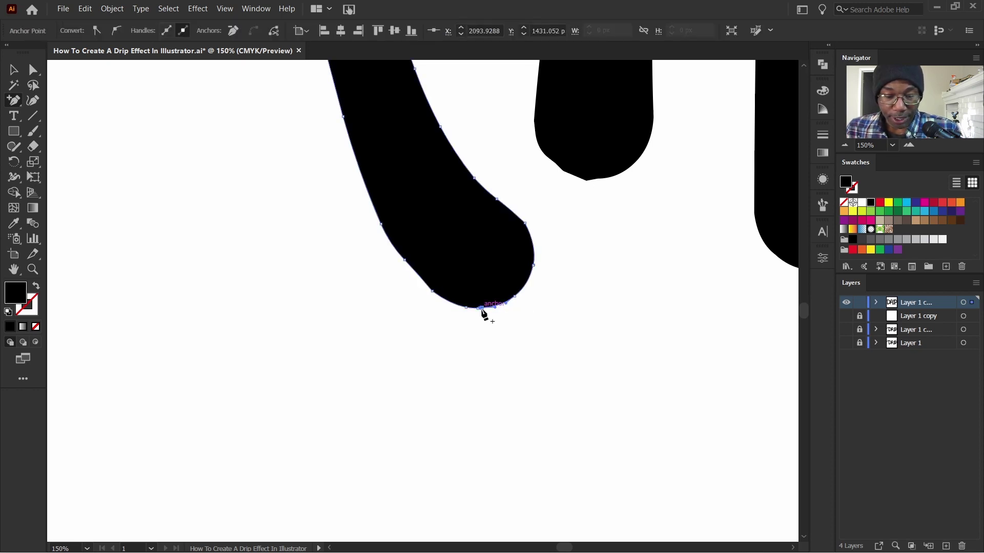
{"action": "scroll", "coordinate": [482, 310], "scroll_direction": "up", "scroll_amount": 7}
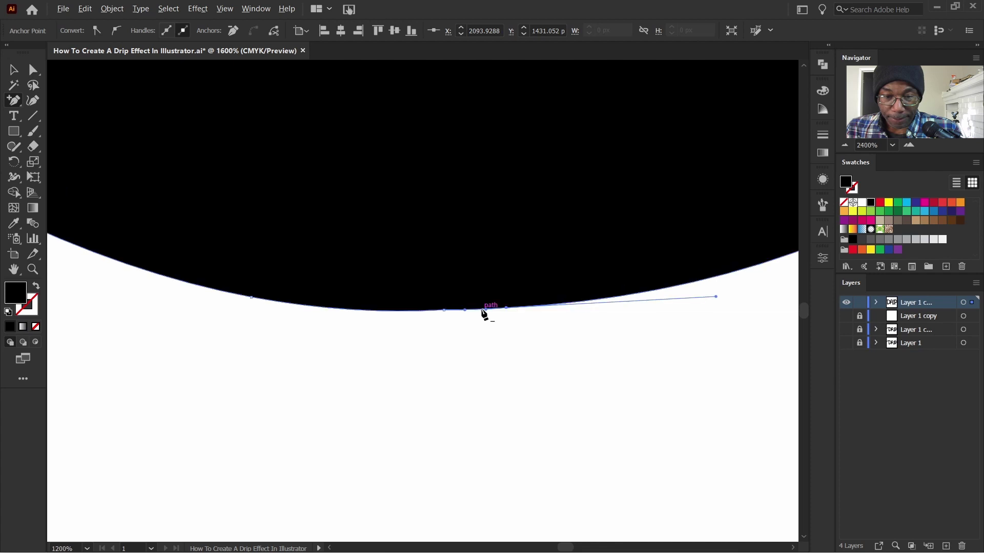
Pull the new anchor point on the R's right leg down to about X 2096, Y 1462 px, forming a pointed drip
{"action": "key", "text": "a"}
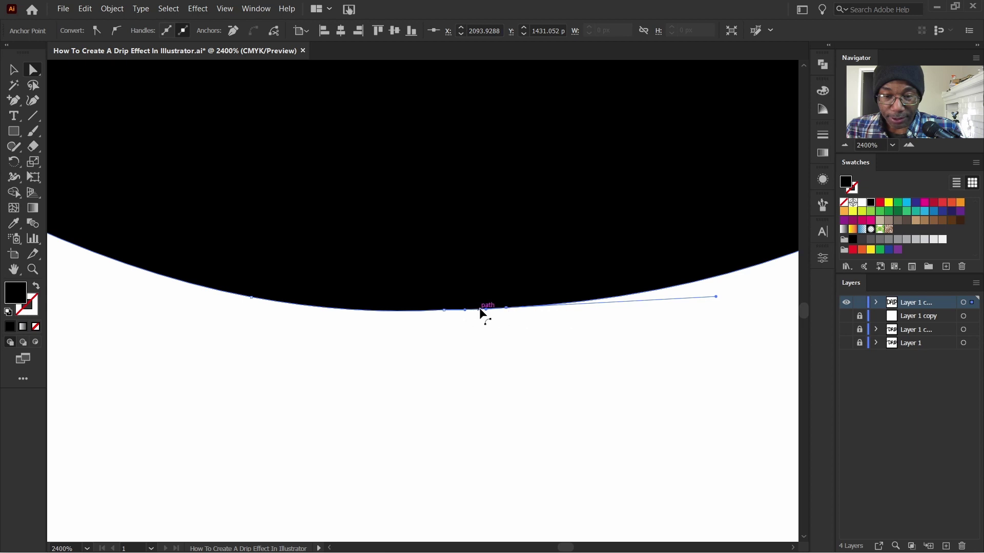
{"action": "left_click_drag", "start_coordinate": [507, 308], "coordinate": [515, 436]}
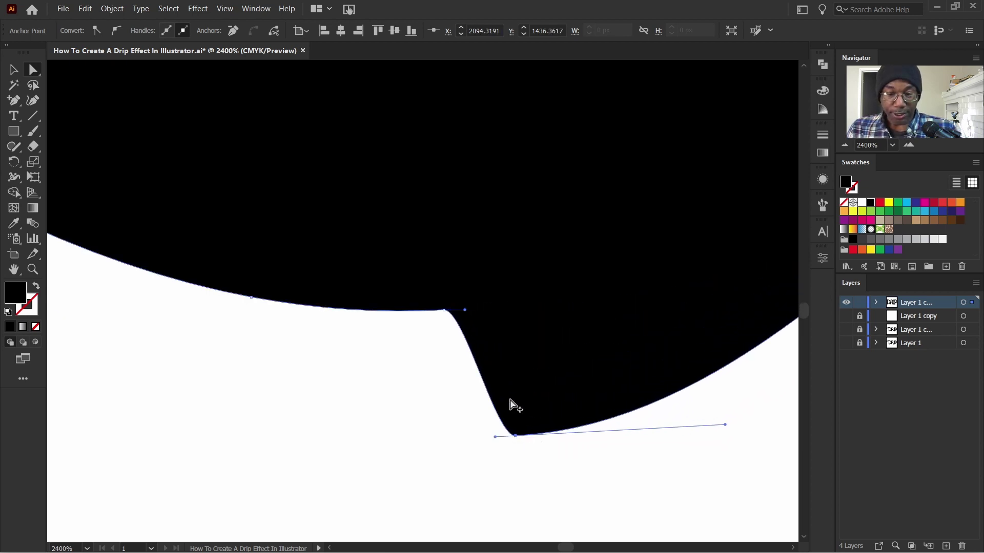
{"action": "scroll", "coordinate": [510, 390], "scroll_direction": "down", "scroll_amount": 3}
{"action": "scroll", "coordinate": [509, 404], "scroll_direction": "down", "scroll_amount": 2}
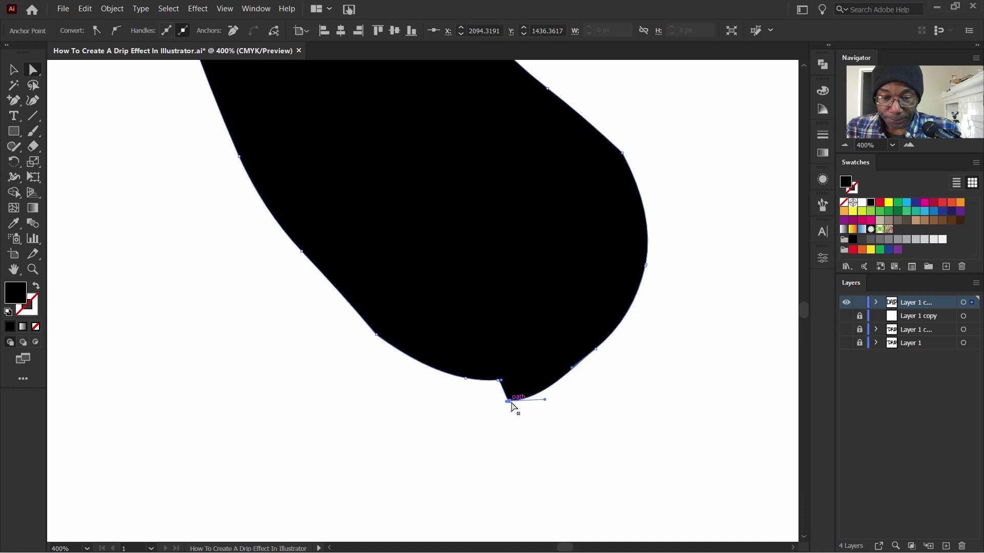
{"action": "left_click_drag", "start_coordinate": [510, 402], "coordinate": [517, 502]}
{"action": "scroll", "coordinate": [527, 461], "scroll_direction": "down", "scroll_amount": 2}
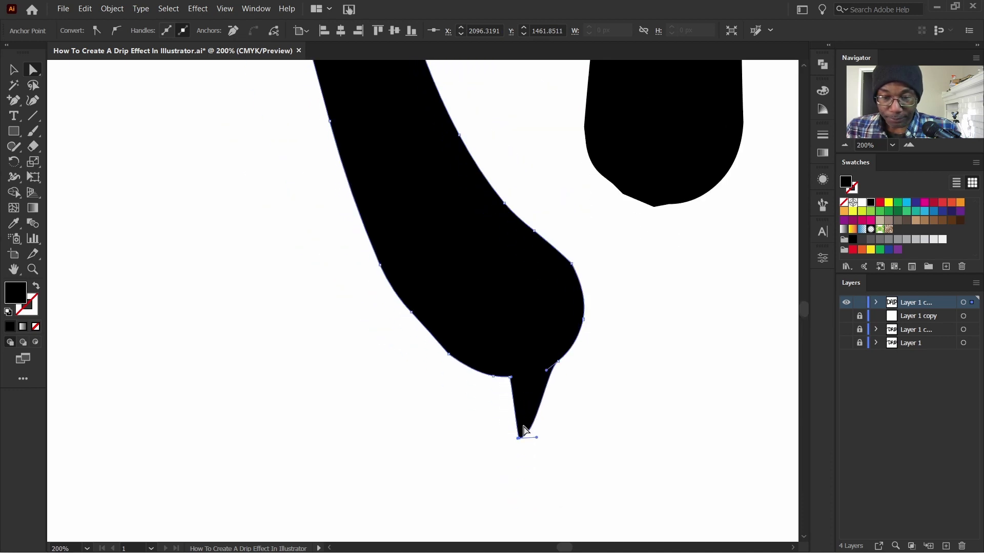
Extend both direction handles of the right-leg drip's tip anchor horizontally outward to round the tip
{"action": "scroll", "coordinate": [537, 423], "scroll_direction": "up", "scroll_amount": 1}
{"action": "scroll", "coordinate": [538, 423], "scroll_direction": "up", "scroll_amount": 3}
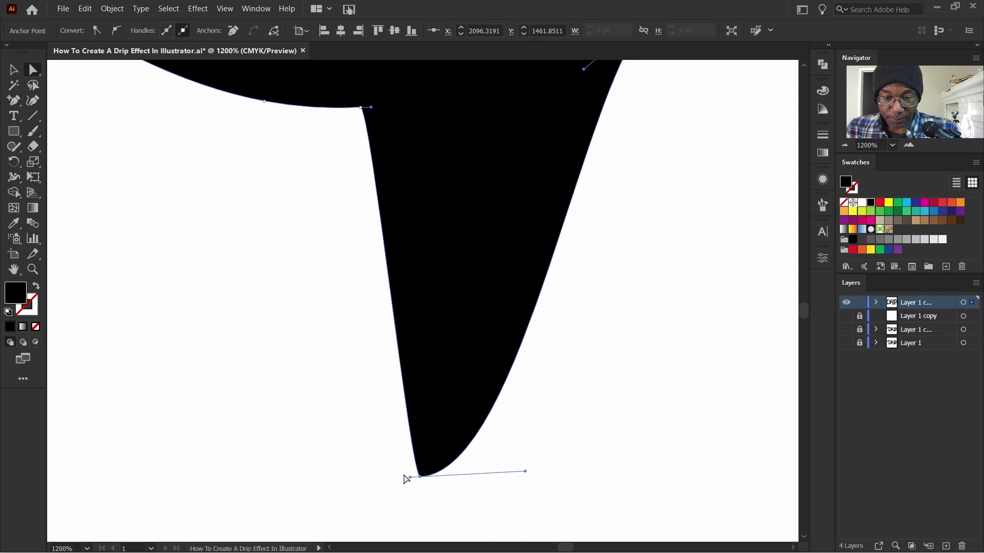
{"action": "scroll", "coordinate": [412, 484], "scroll_direction": "down", "scroll_amount": 2}
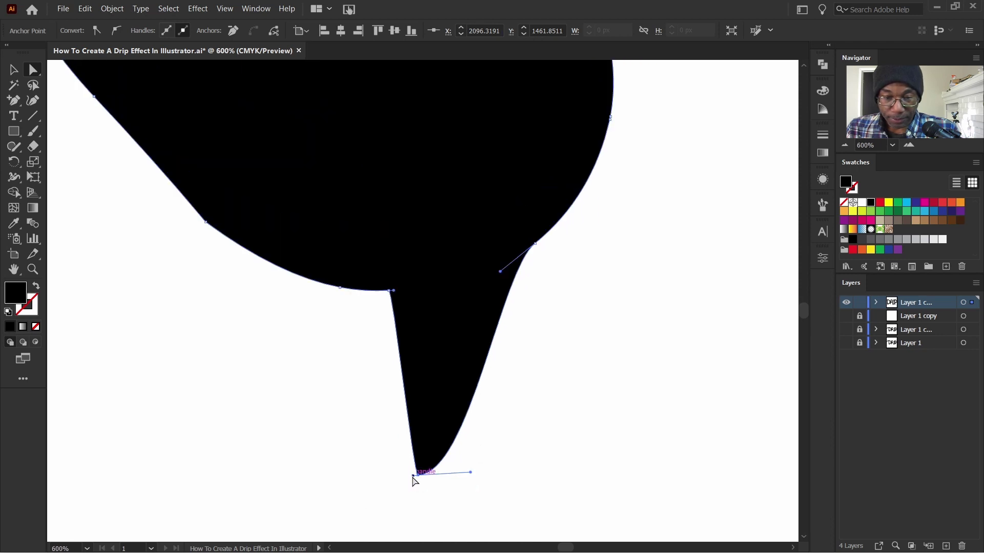
{"action": "left_click_drag", "start_coordinate": [413, 475], "coordinate": [343, 474]}
{"action": "left_click_drag", "start_coordinate": [470, 475], "coordinate": [495, 472]}
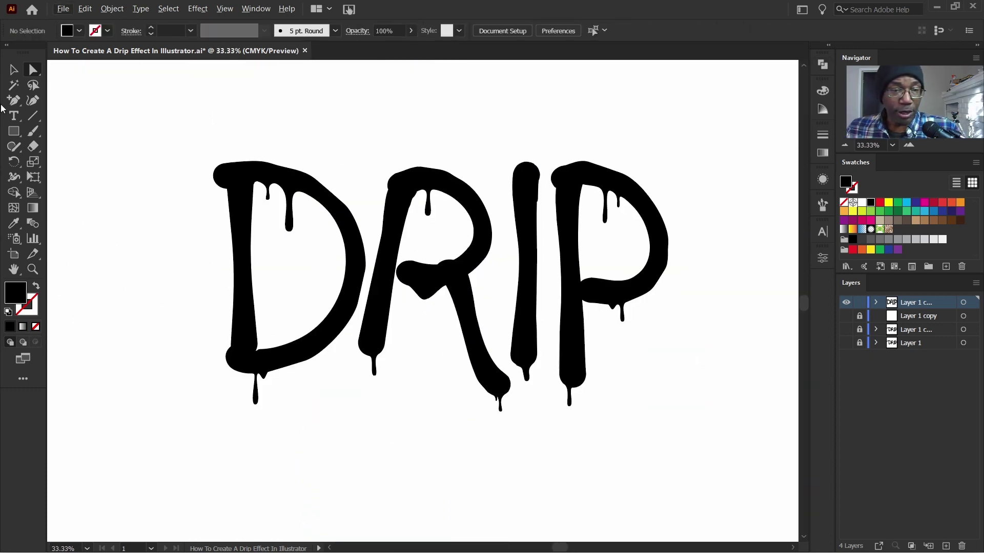
Add anchor points on the inner curve of the R's bowl beside its existing drip and pull one down to form a second drip
{"action": "left_click_drag", "start_coordinate": [13, 100], "coordinate": [73, 121]}
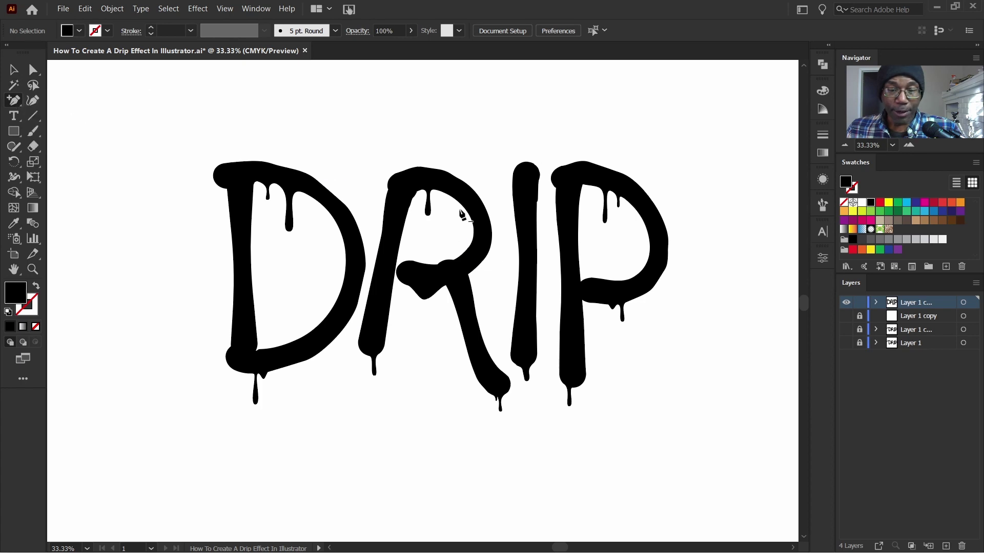
{"action": "scroll", "coordinate": [459, 218], "scroll_direction": "up", "scroll_amount": 5}
{"action": "scroll", "coordinate": [437, 199], "scroll_direction": "up", "scroll_amount": 2}
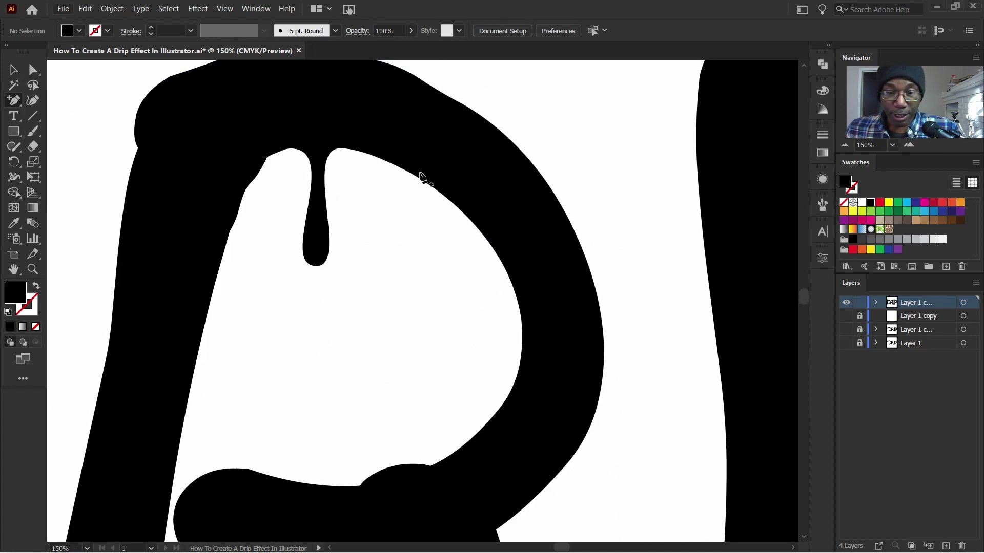
{"action": "left_click", "coordinate": [425, 182]}
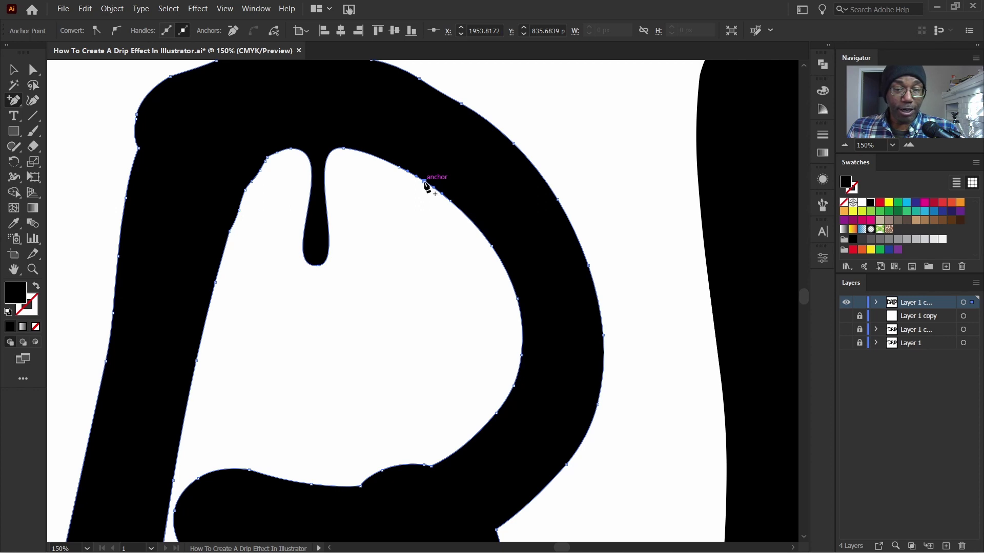
{"action": "key", "text": "a"}
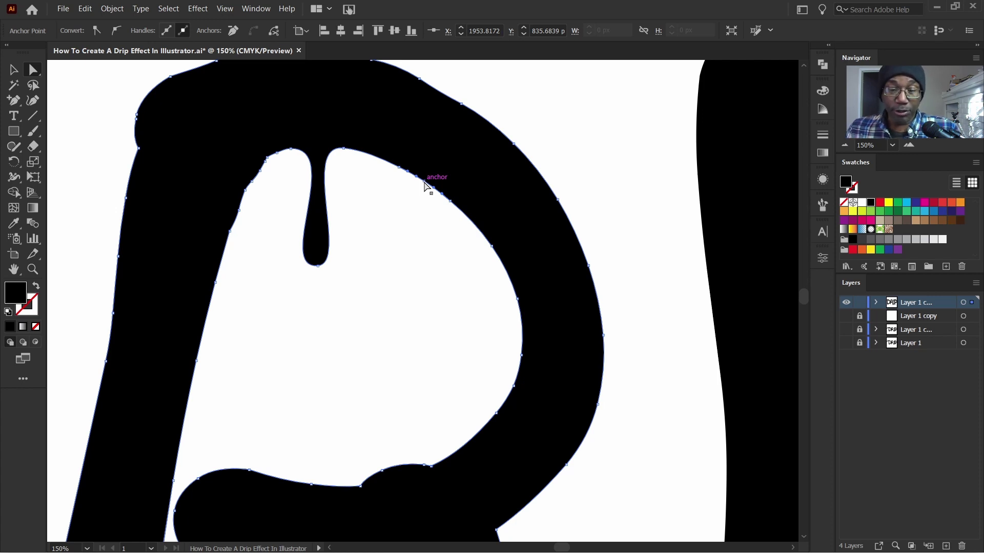
{"action": "left_click_drag", "start_coordinate": [424, 182], "coordinate": [436, 248]}
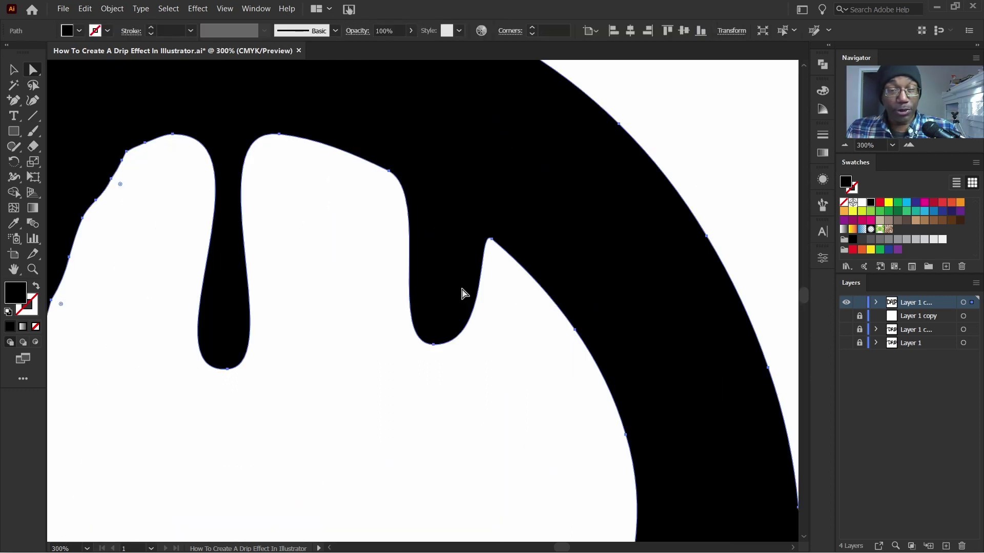